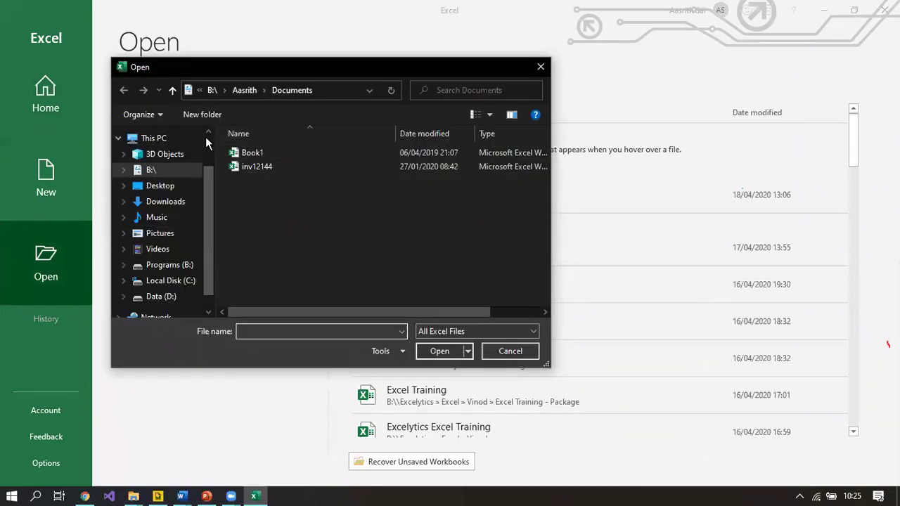
# - Open the DataFile workbook from the B:\Excelytics\SQL\SQL folder
pyautogui.click(212, 91)
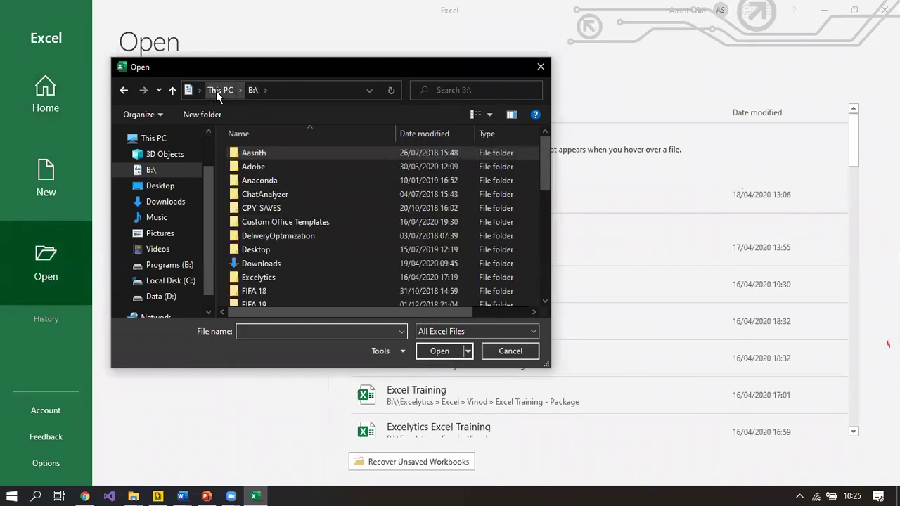
pyautogui.doubleClick(268, 278)
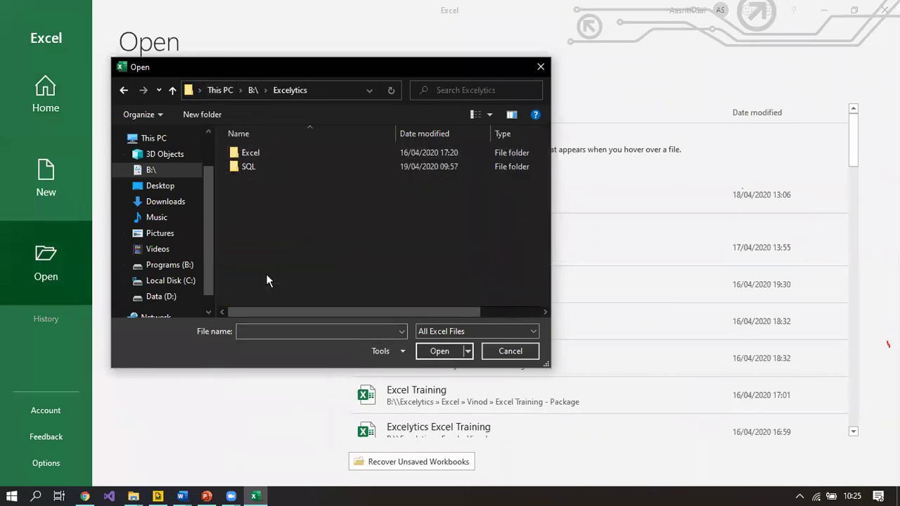
pyautogui.doubleClick(250, 166)
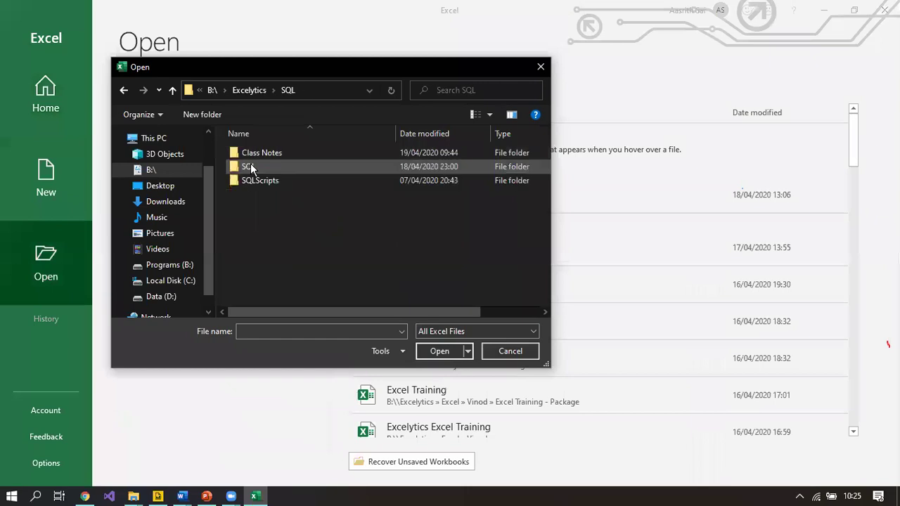
pyautogui.doubleClick(260, 167)
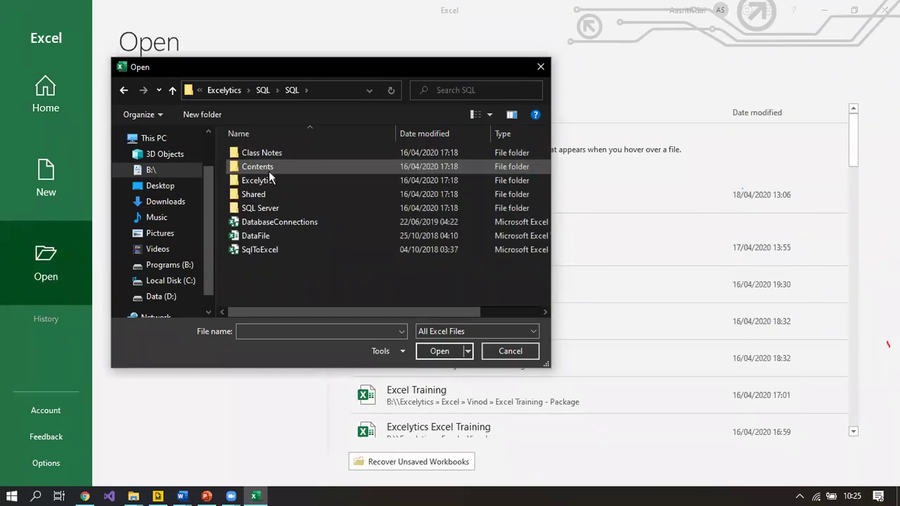
pyautogui.doubleClick(255, 235)
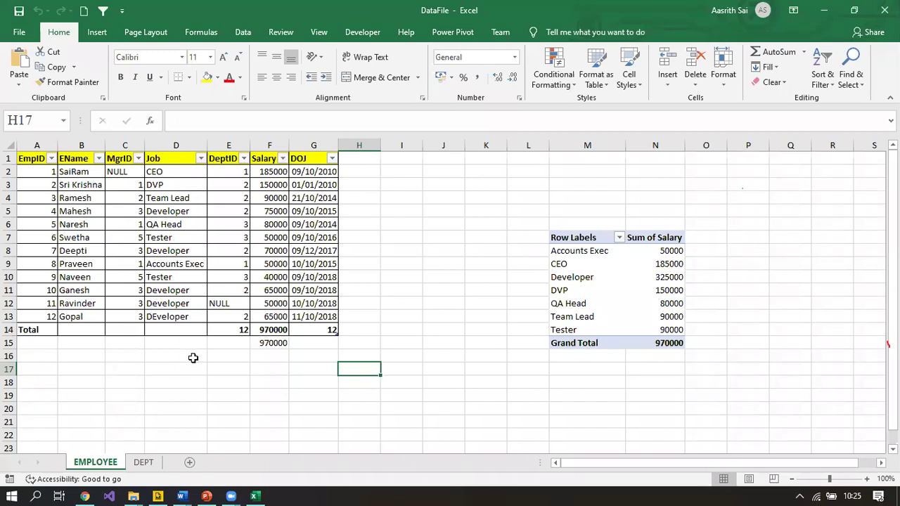
# - Examine the employee table's columns on the EMPLOYEE sheet, from EmpID through DOJ
pyautogui.click(34, 160)
pyautogui.moveTo(33, 161); pyautogui.dragTo(331, 318)
pyautogui.click(69, 184)
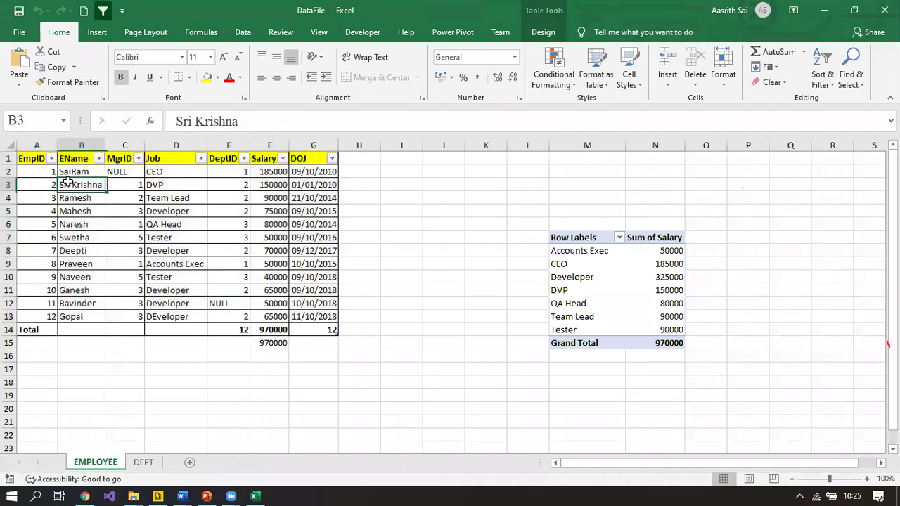
pyautogui.click(125, 185)
pyautogui.click(169, 186)
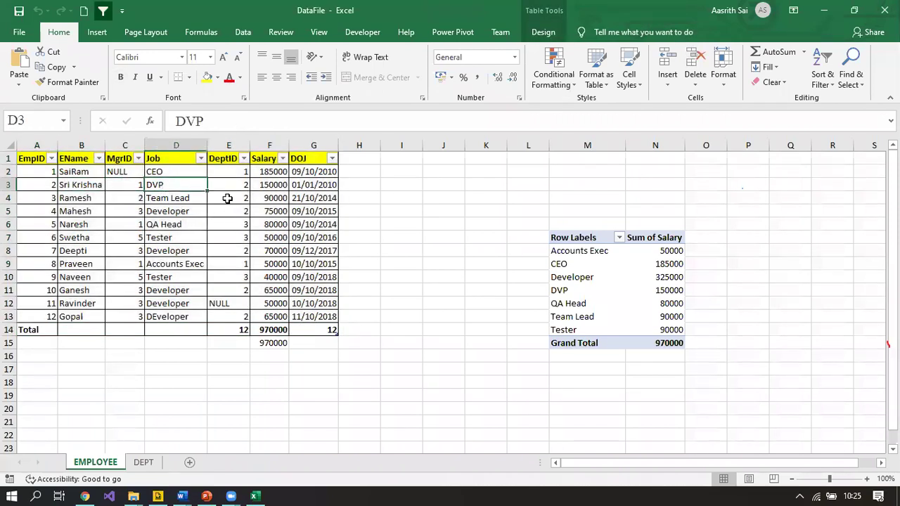
pyautogui.click(227, 197)
pyautogui.click(280, 208)
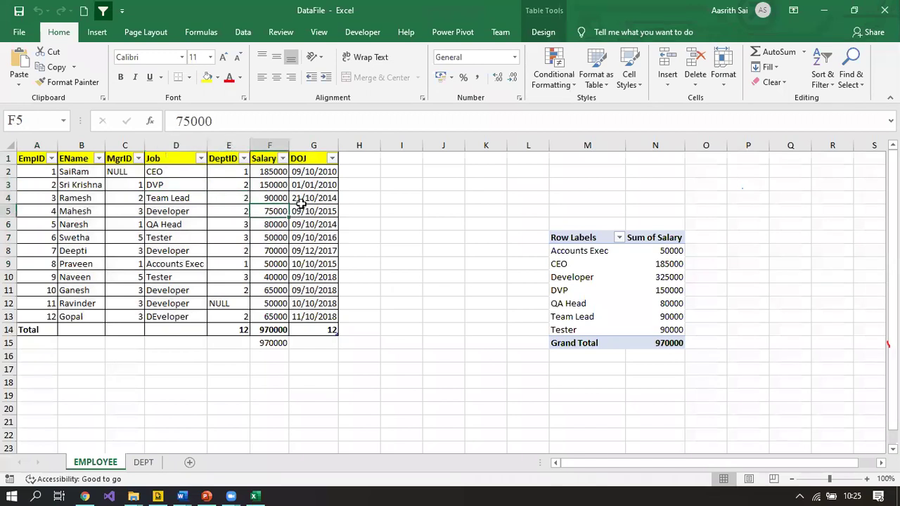
pyautogui.click(301, 202)
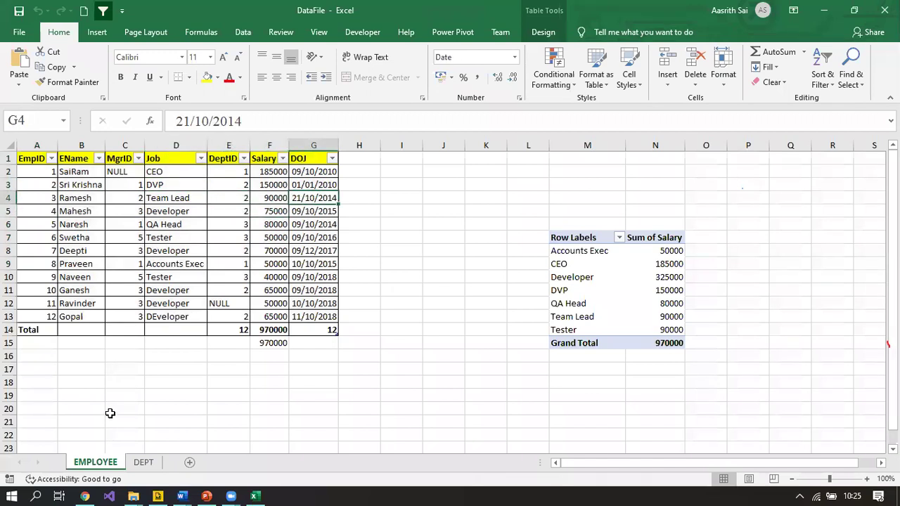
# - Compare the DeptID column on the EMPLOYEE sheet with the department list on the DEPT sheet
pyautogui.moveTo(231, 173); pyautogui.dragTo(232, 330)
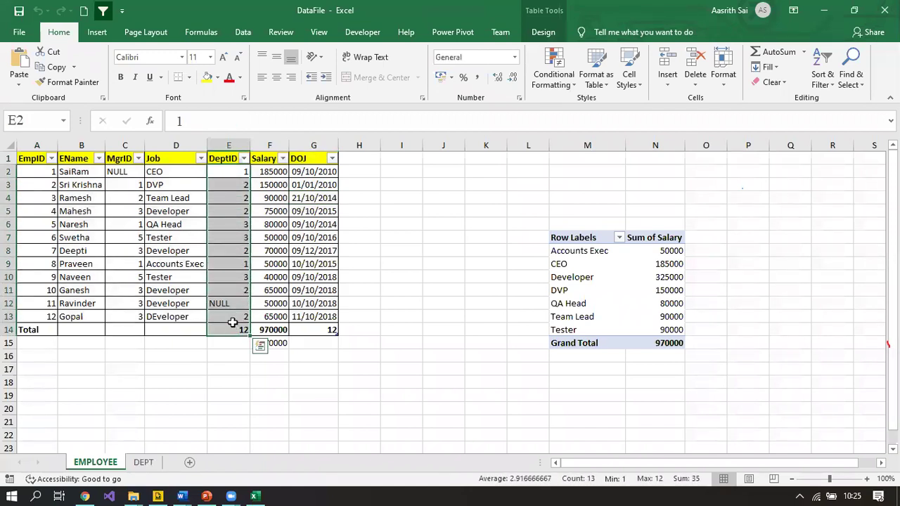
pyautogui.click(230, 291)
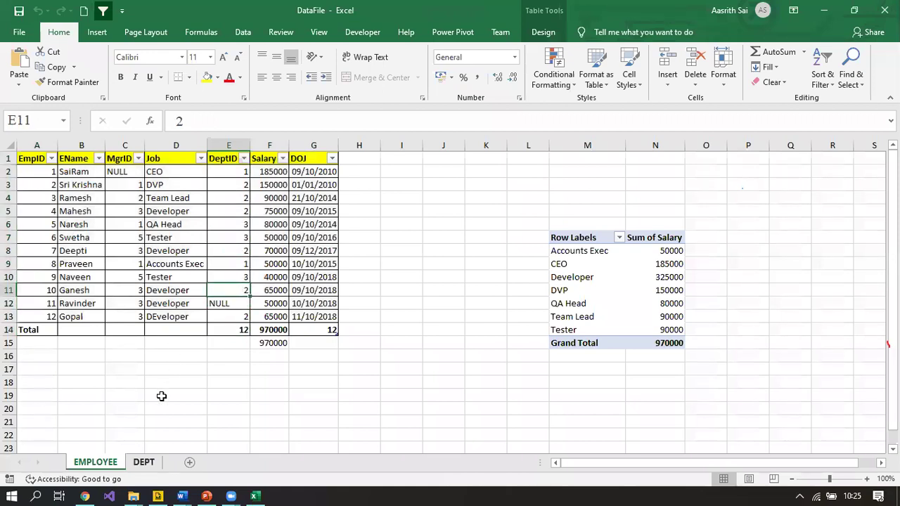
pyautogui.hotkey('ctrl', 'pagedown')
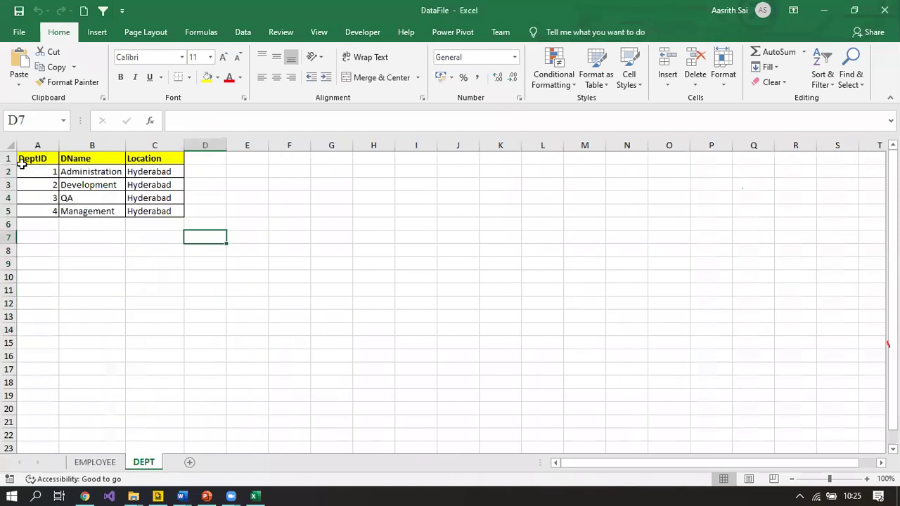
pyautogui.click(178, 239)
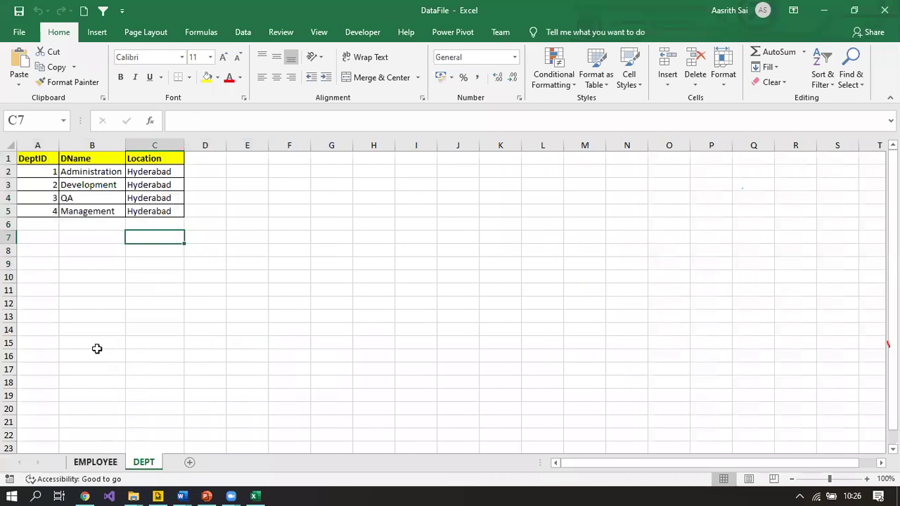
pyautogui.hotkey('ctrl', 'pageup')
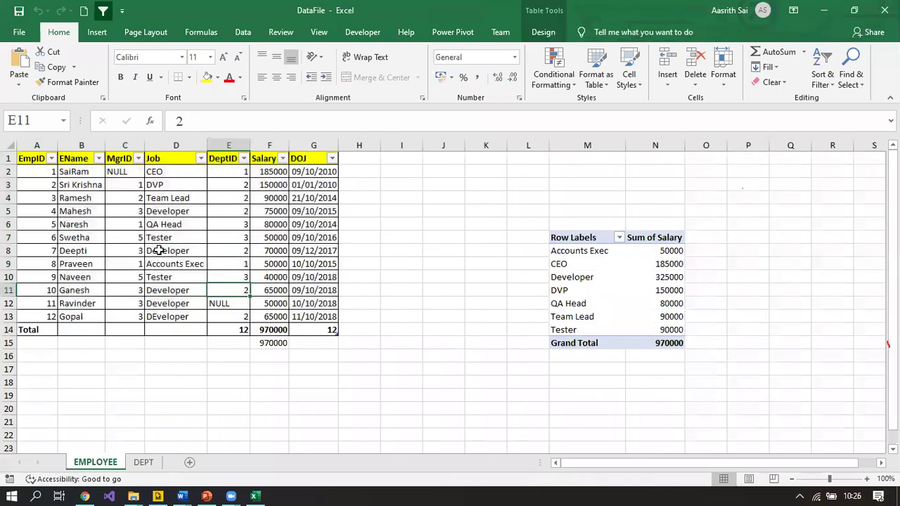
pyautogui.click(242, 172)
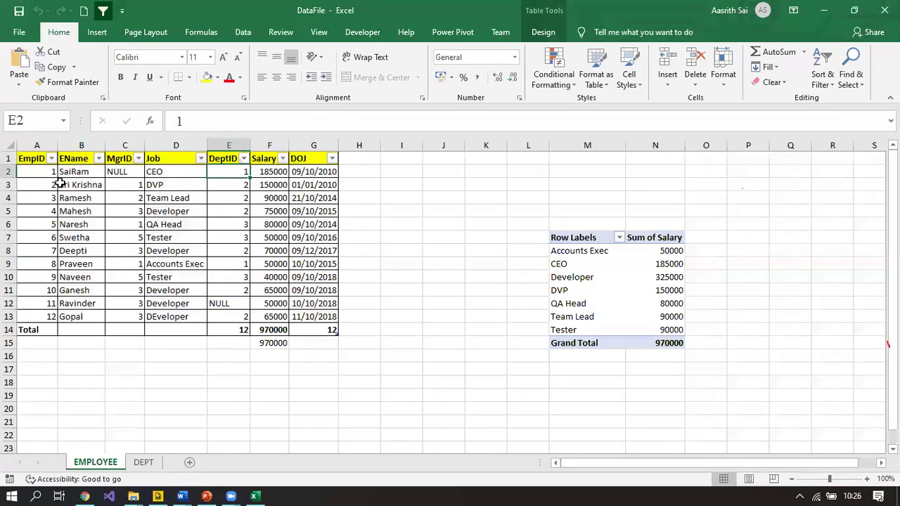
# - Add a "Dept Name" column header in H1, directly beside the employee table's DOJ column
pyautogui.click(371, 159)
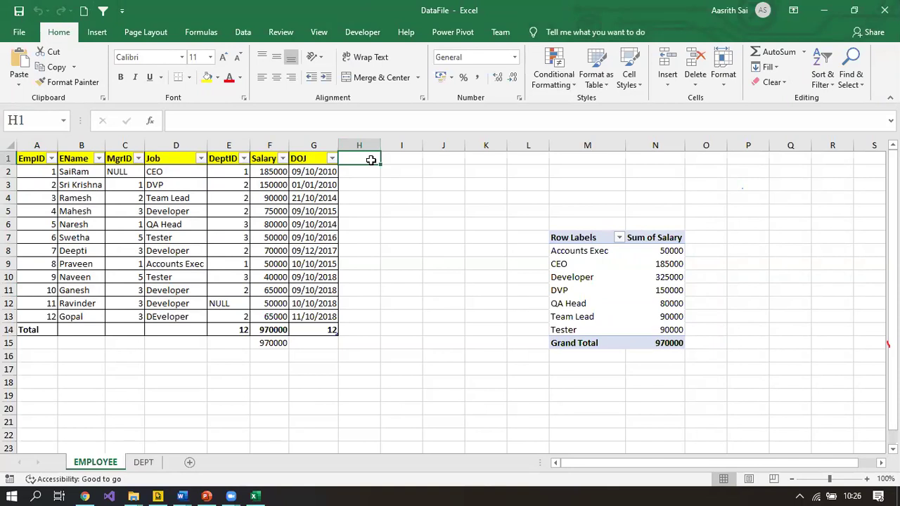
pyautogui.write('De')
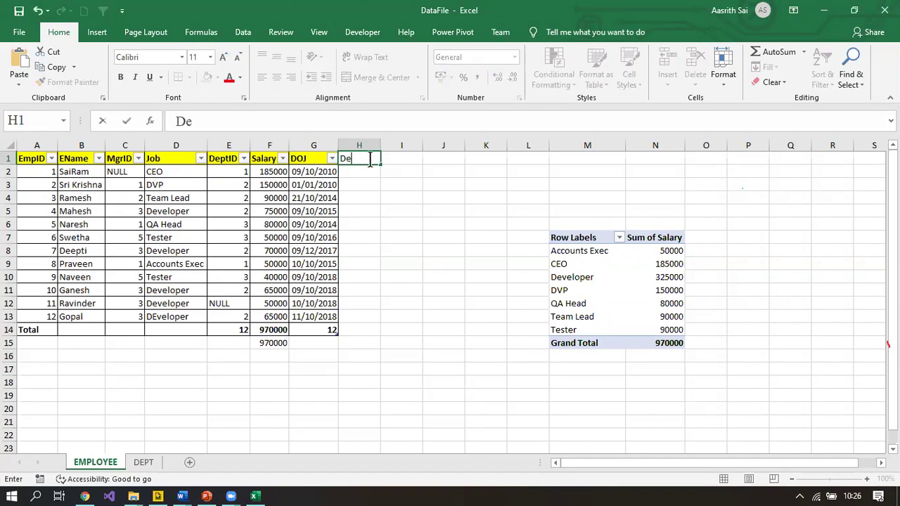
pyautogui.write('pt Name')
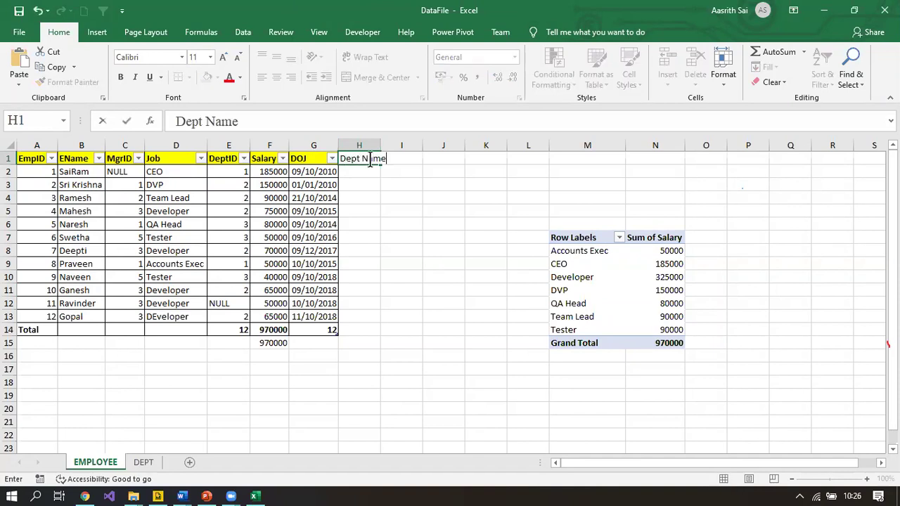
pyautogui.press('Return')
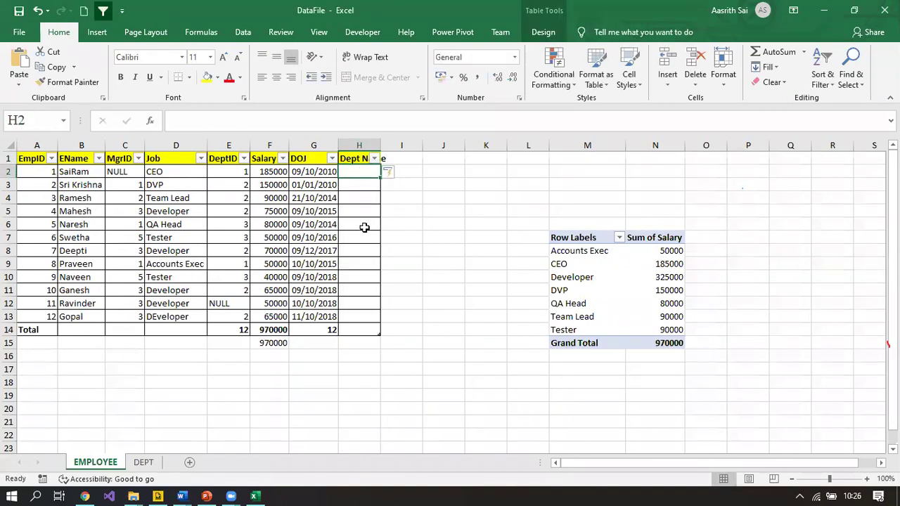
# - Begin a VLOOKUP in H2 with the row's DeptID as lookup value and the absolute range DEPT!$A$1:$C$5 as table array
pyautogui.write('=vlo')
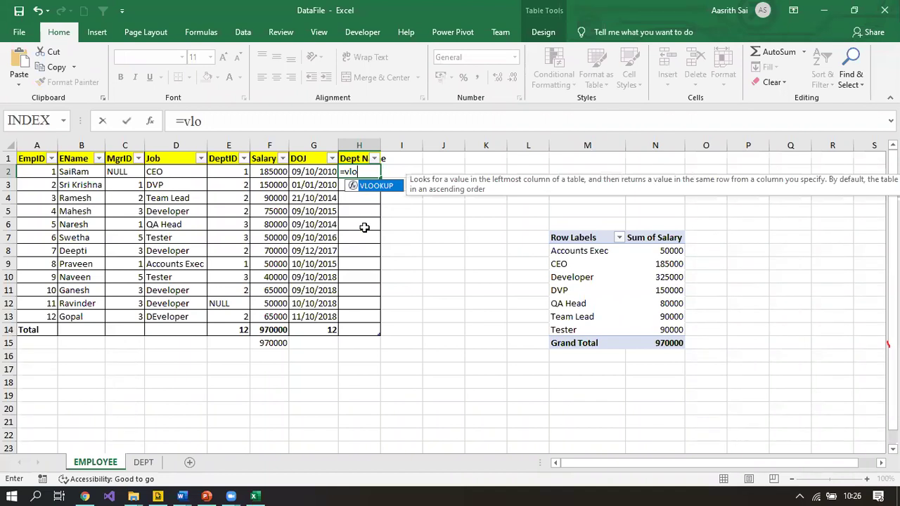
pyautogui.press('Tab')
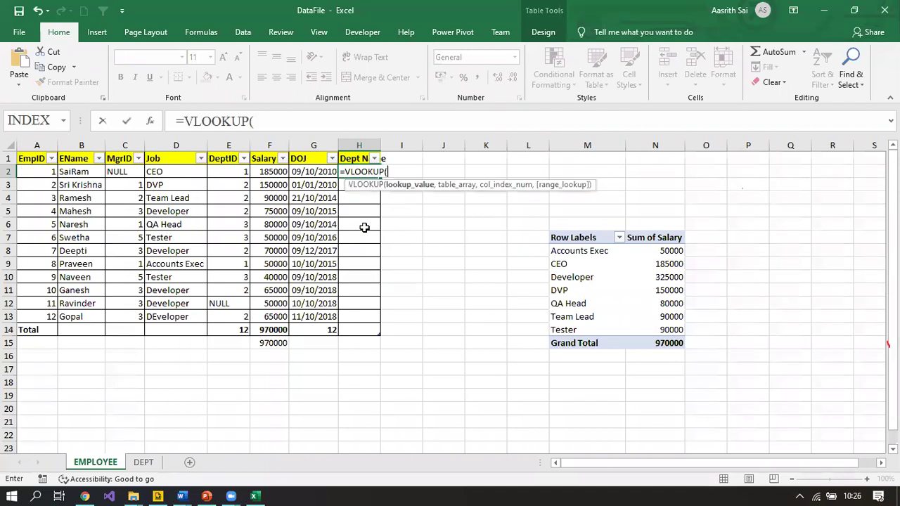
pyautogui.click(235, 170)
pyautogui.write(',')
pyautogui.hotkey('ctrl', 'pagedown')
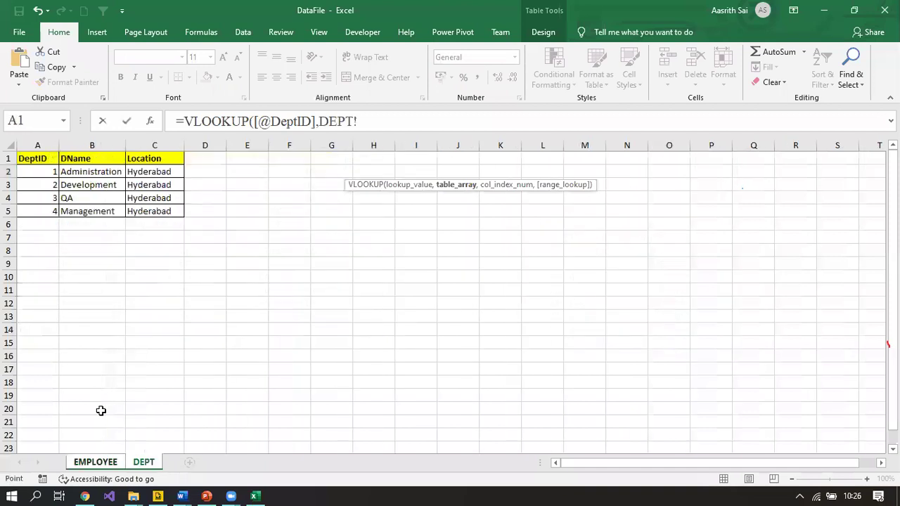
pyautogui.moveTo(35, 159); pyautogui.dragTo(164, 211)
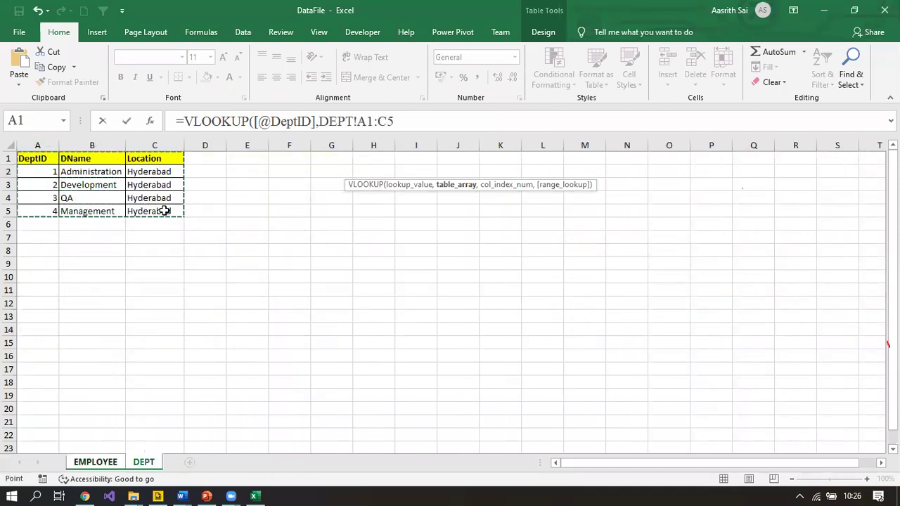
pyautogui.press('F4')
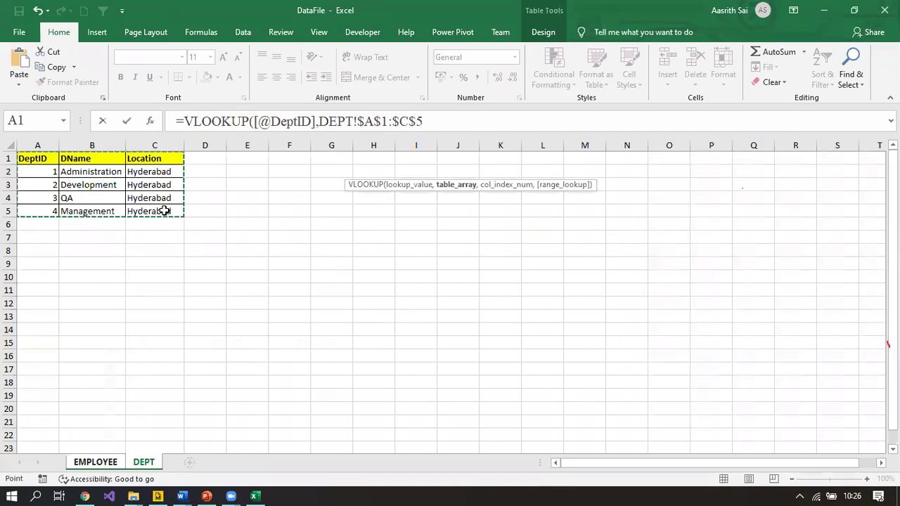
pyautogui.write(',')
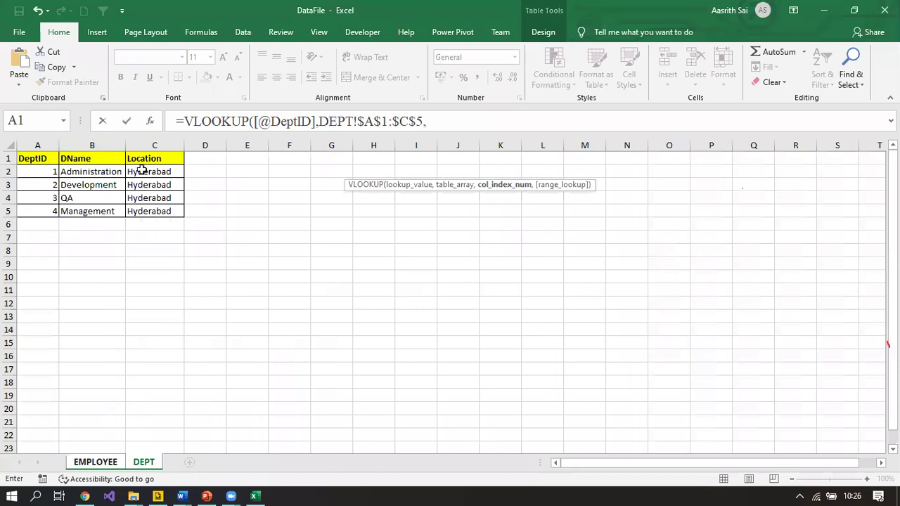
# - Complete the VLOOKUP with column index 2 and exact match FALSE, and widen column H to fit the department names
pyautogui.click(442, 122)
pyautogui.write('2')
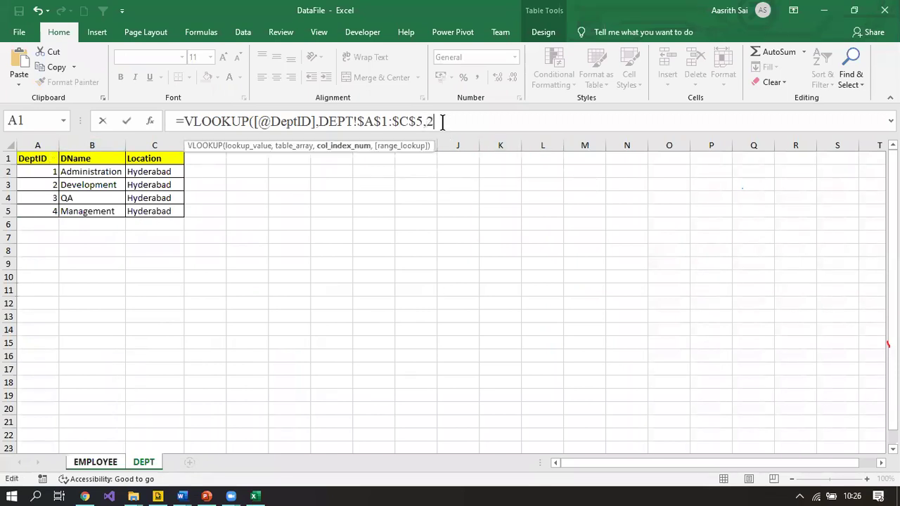
pyautogui.write(',fa')
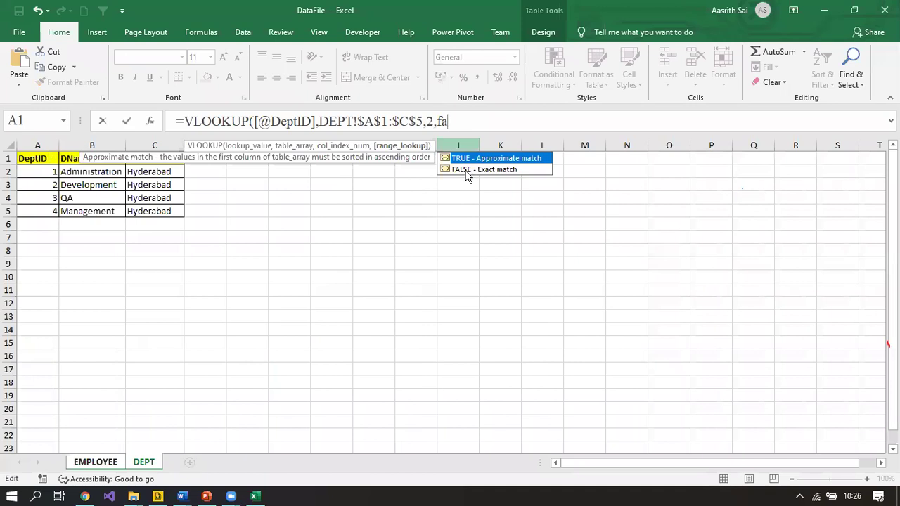
pyautogui.doubleClick(465, 169)
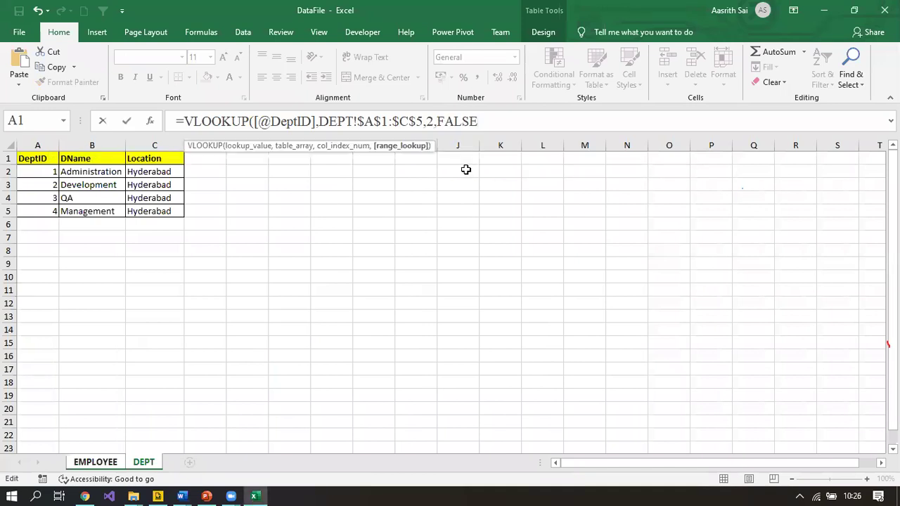
pyautogui.write(')')
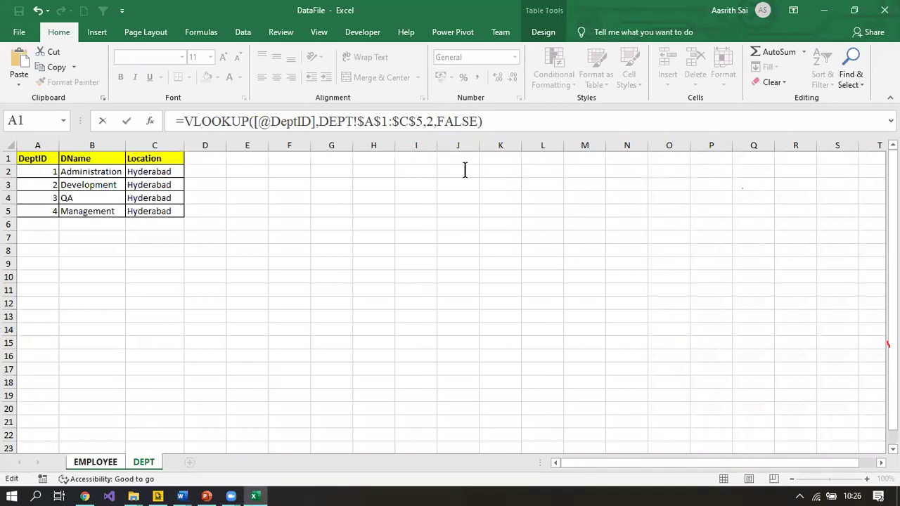
pyautogui.press('Return')
pyautogui.click(445, 290)
pyautogui.moveTo(380, 144); pyautogui.dragTo(416, 144)
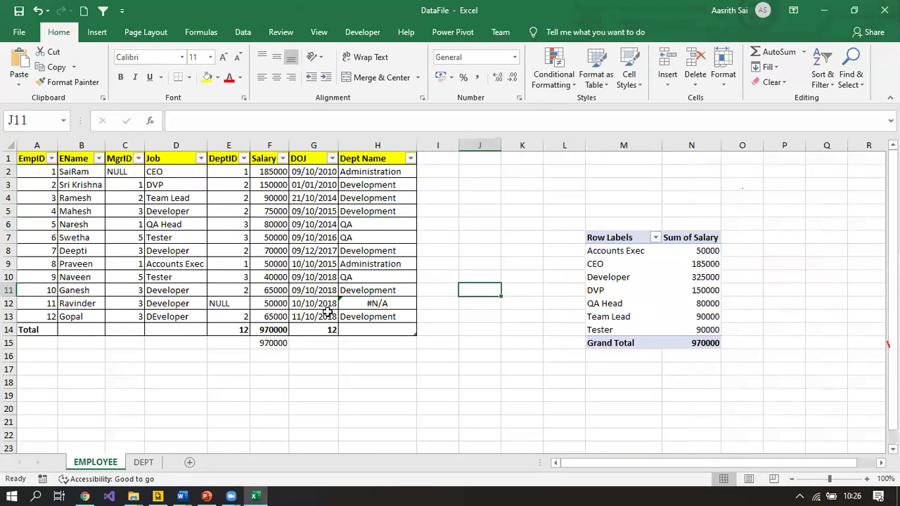
# - Wrap the Dept Name VLOOKUP formula in H12 in IFERROR so that lookup errors return "NA"
pyautogui.click(385, 302)
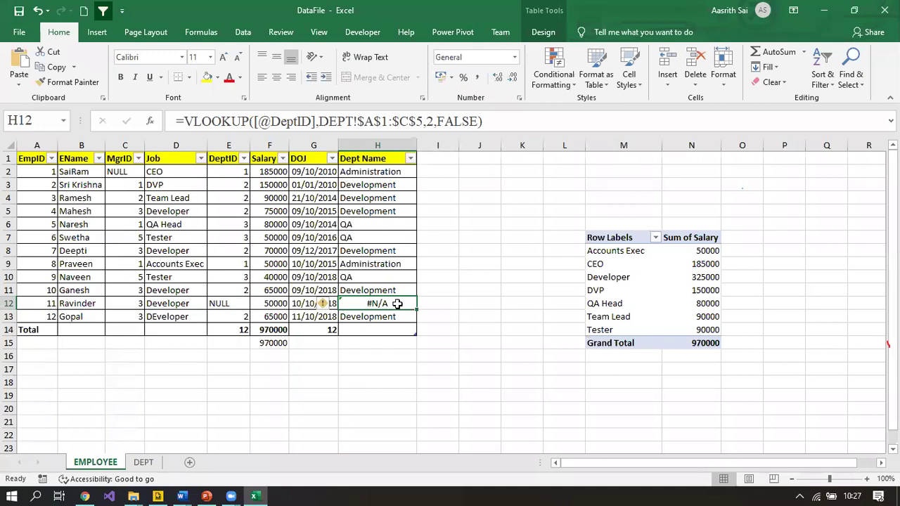
pyautogui.click(182, 121)
pyautogui.write('ifer')
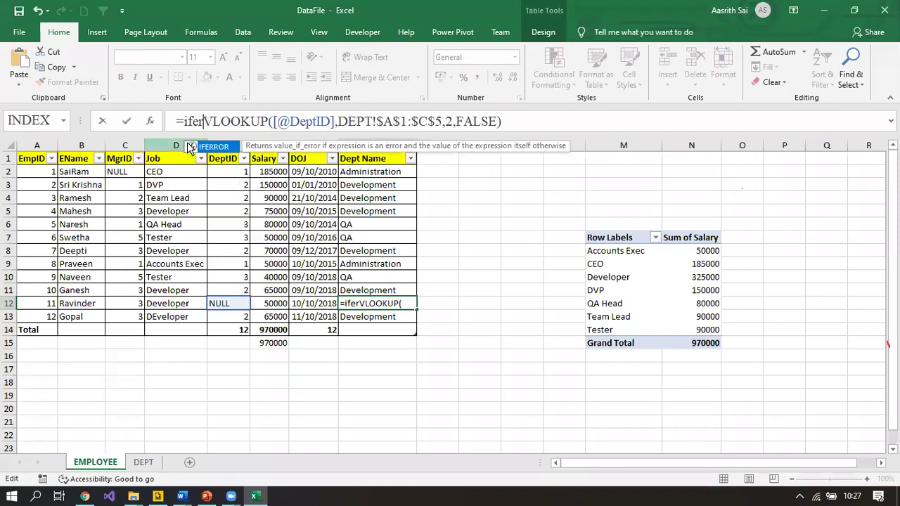
pyautogui.doubleClick(211, 147)
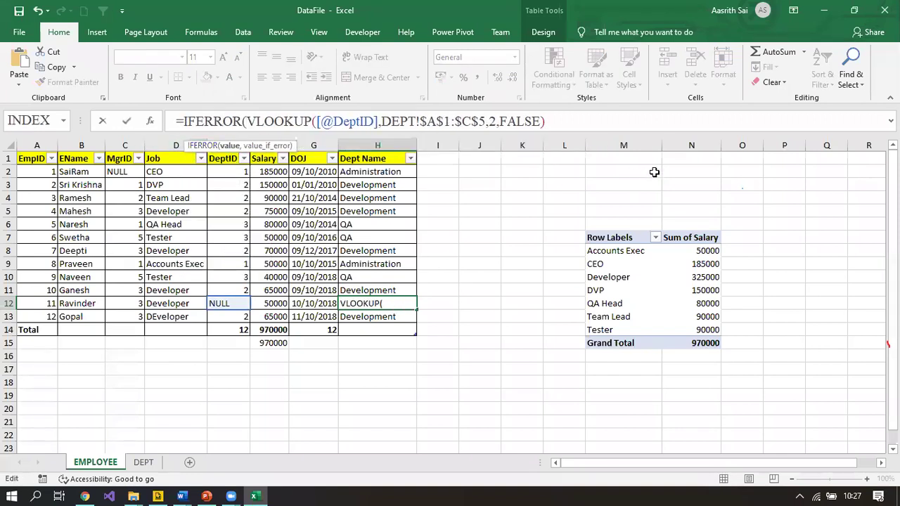
pyautogui.click(576, 121)
pyautogui.write(',')
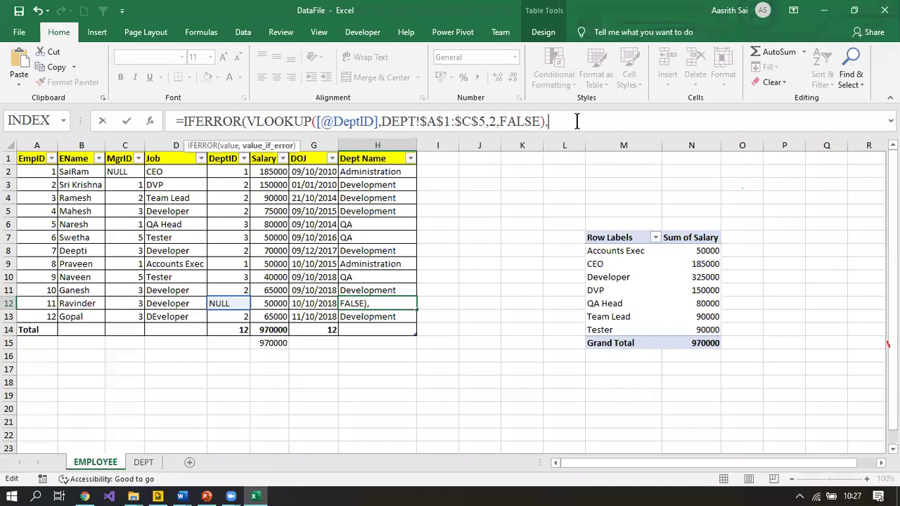
pyautogui.write('"NA")')
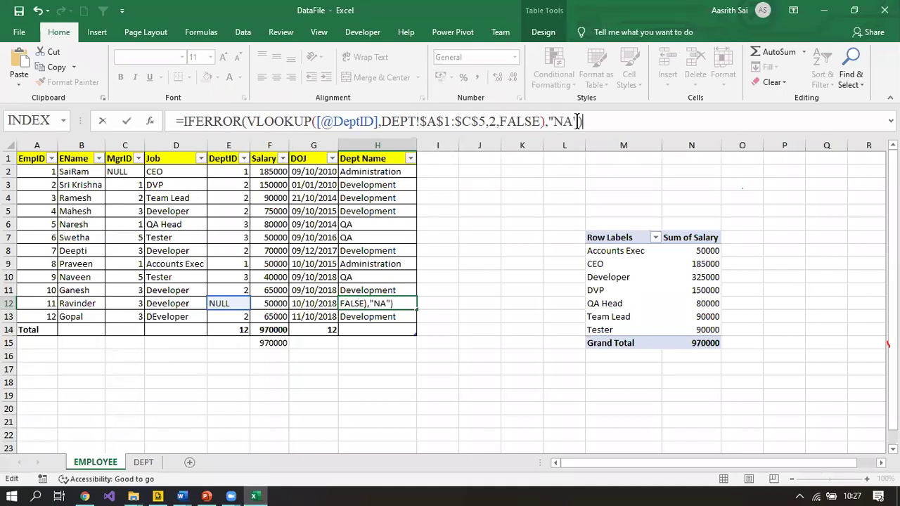
pyautogui.click(125, 123)
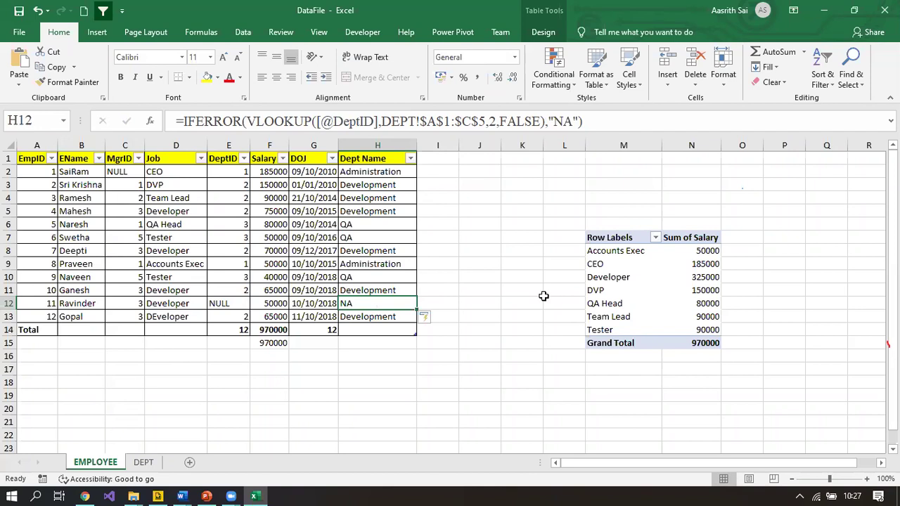
# - Glance at the DEPT sheet, then switch to the SQL Concepts presentation in PowerPoint and review the database examples on the "What is a Database ?" slide
pyautogui.click(615, 280)
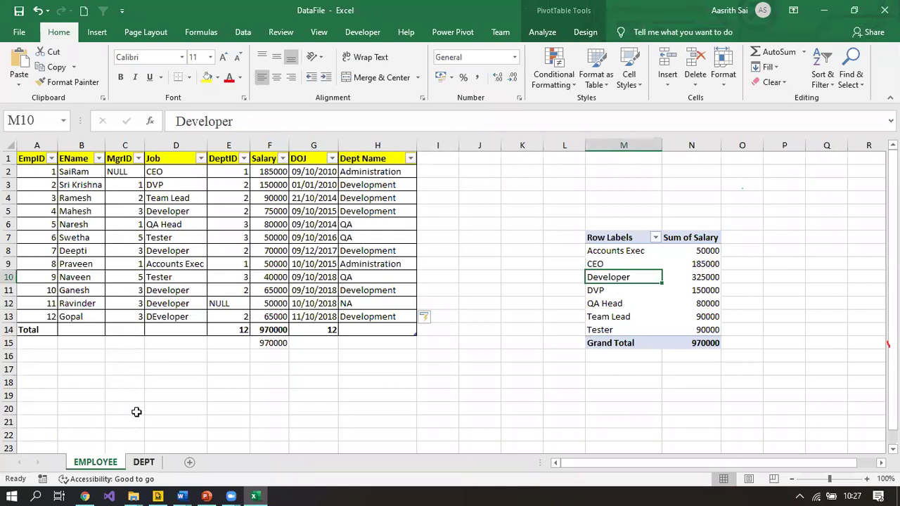
pyautogui.hotkey('ctrl', 'pagedown')
pyautogui.hotkey('ctrl', 'pageup')
pyautogui.click(206, 496)
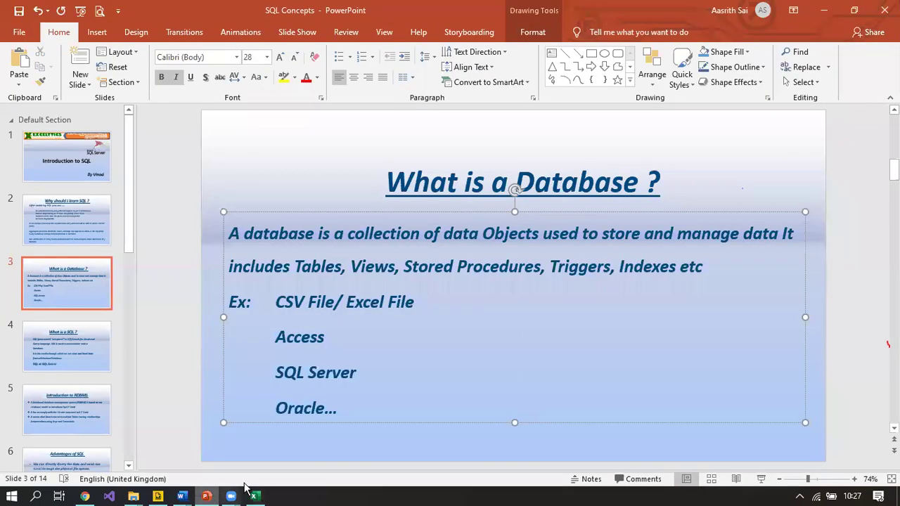
pyautogui.click(453, 366)
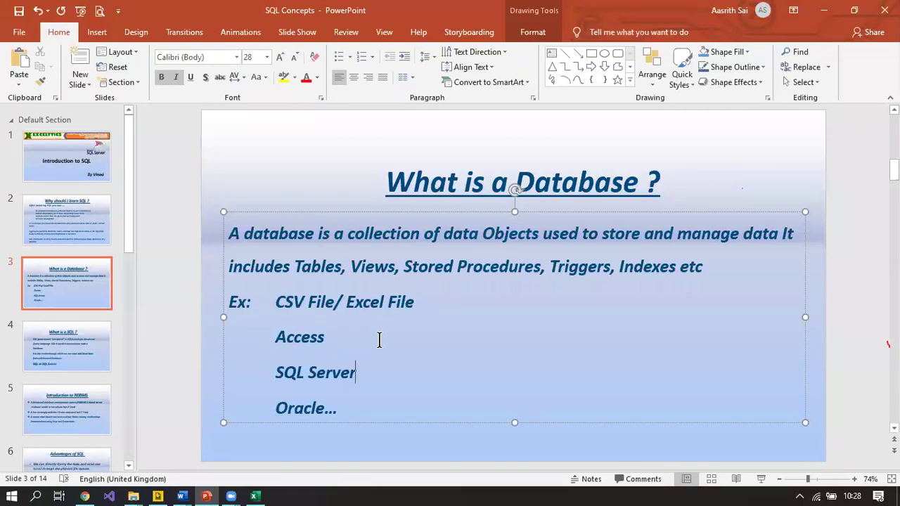
# - Switch to Excel, compare the DeptID columns on the EMPLOYEE and DEPT sheets with the H2 lookup formula, and return to PowerPoint
pyautogui.hotkey('alt', 'Tab')
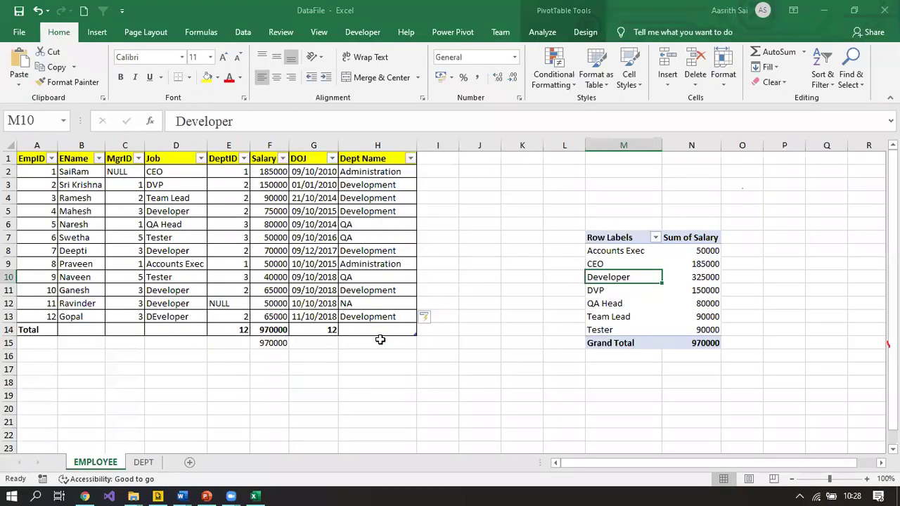
pyautogui.click(229, 145)
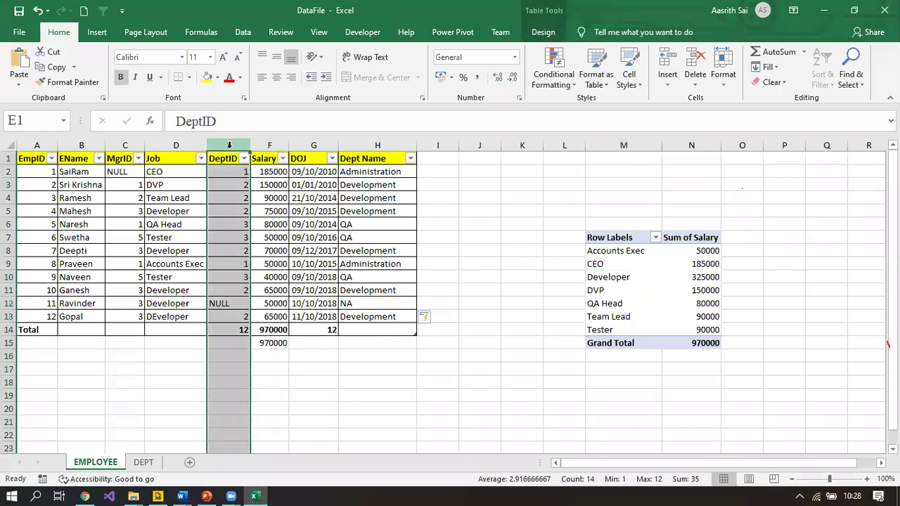
pyautogui.hotkey('ctrl', 'pagedown')
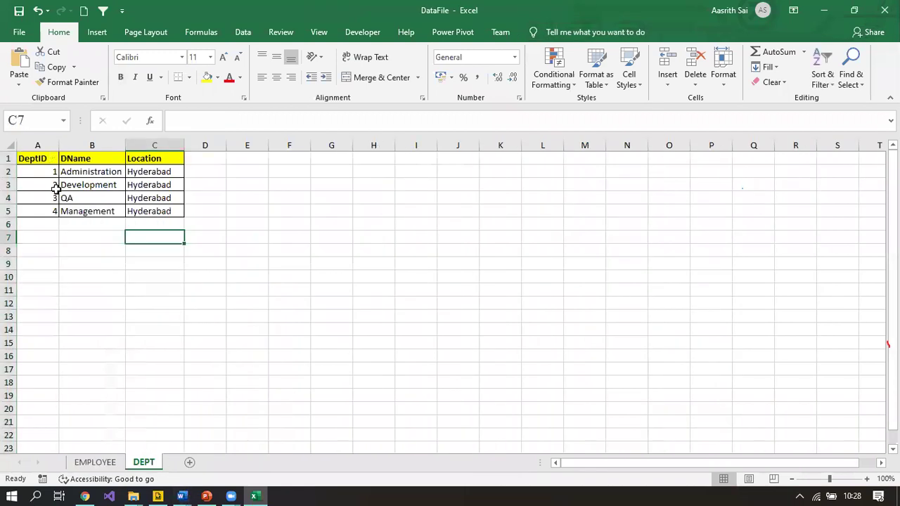
pyautogui.click(37, 145)
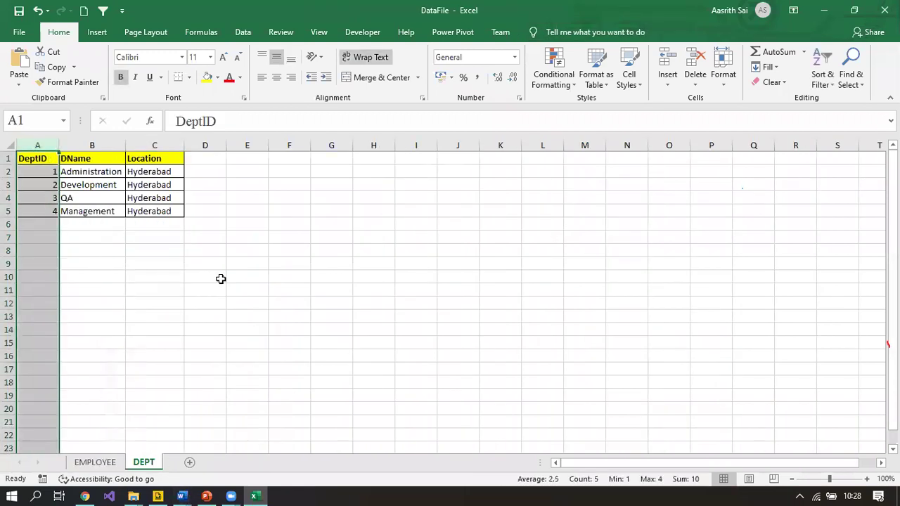
pyautogui.hotkey('ctrl', 'pageup')
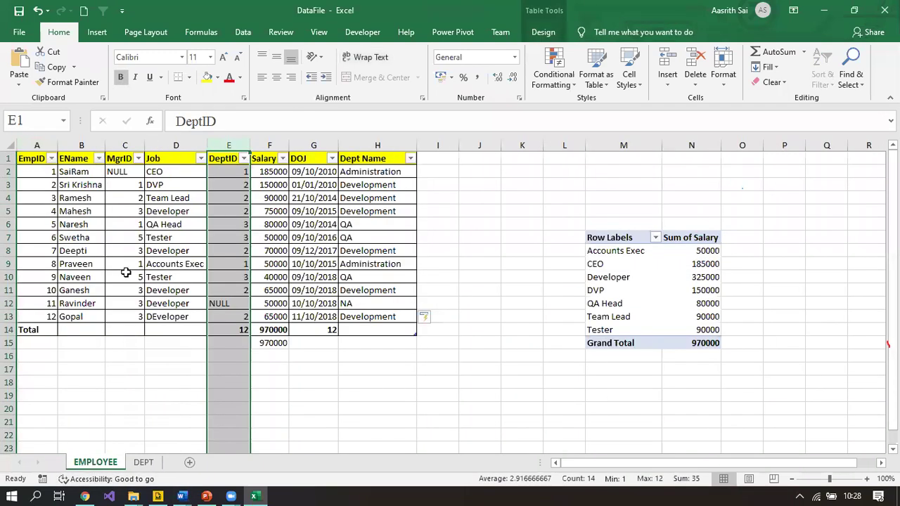
pyautogui.click(382, 172)
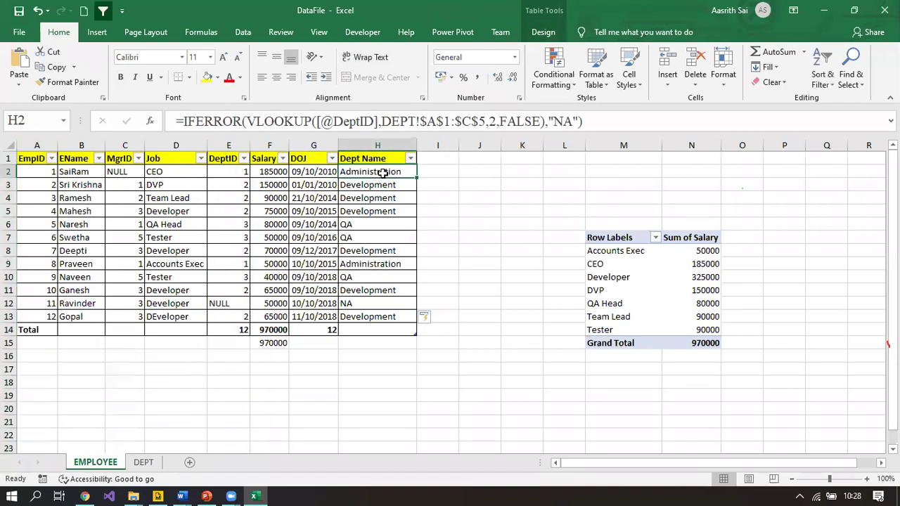
pyautogui.hotkey('alt', 'Tab')
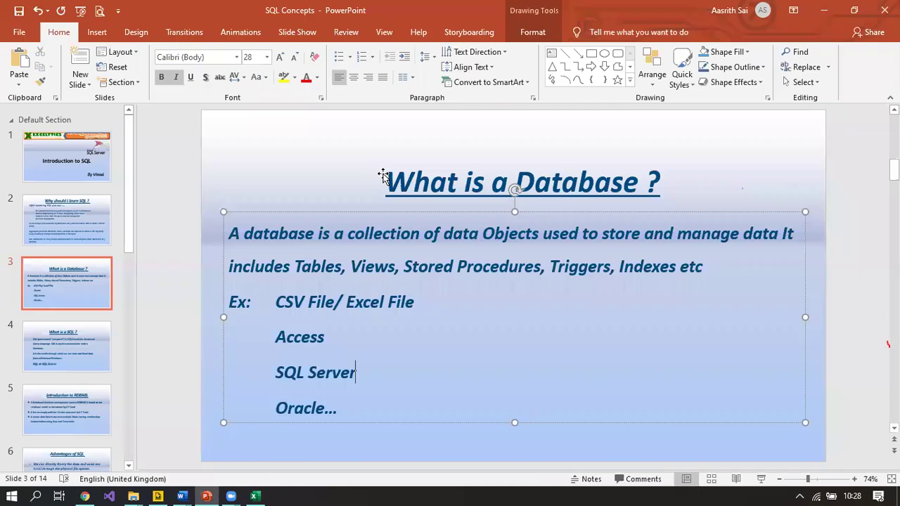
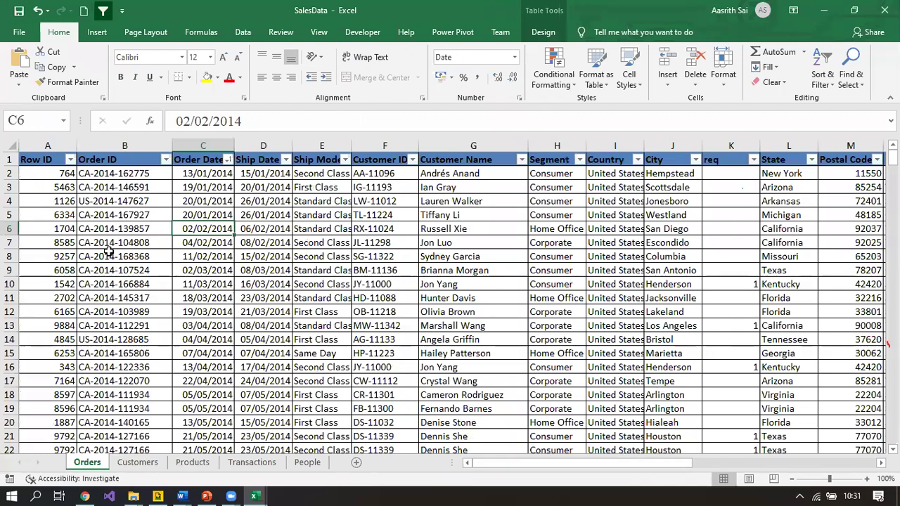
# - Examine the columns of the Orders sheet in the SalesData workbook, from Order ID across to Profit, including the Product ID values
pyautogui.click(122, 171)
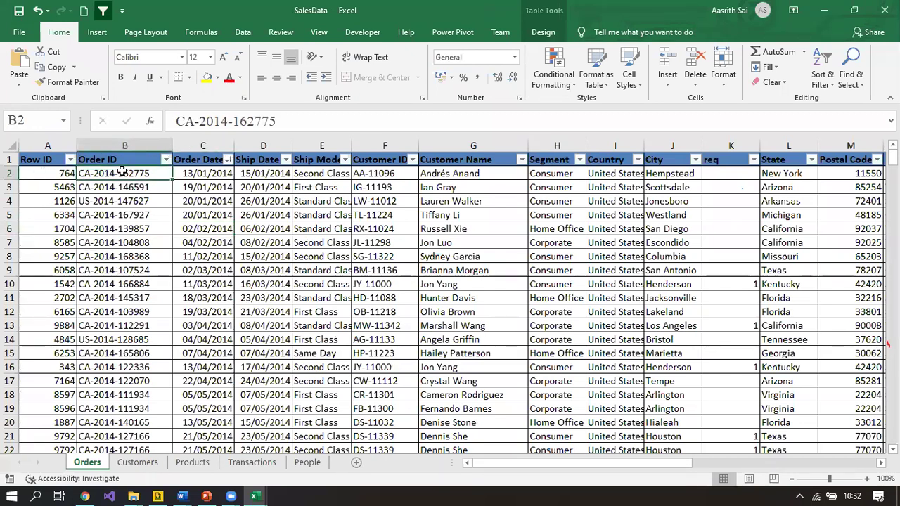
pyautogui.press('Right')
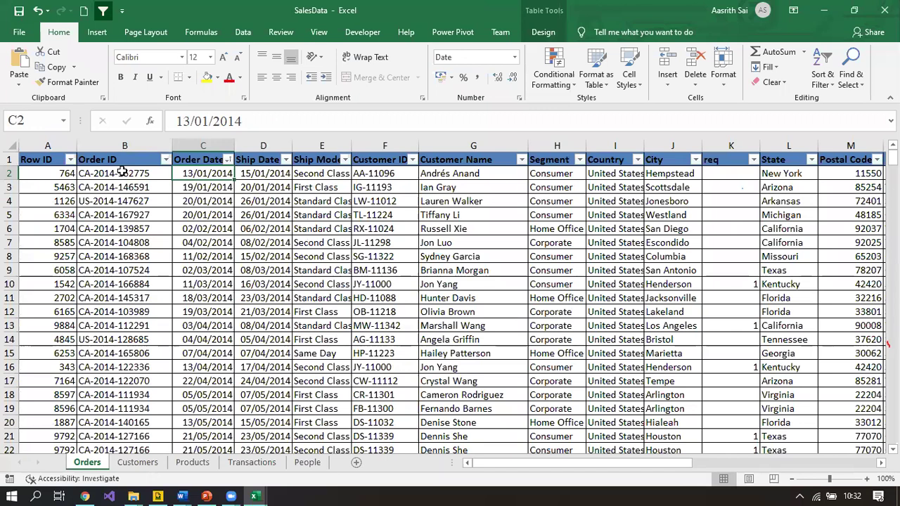
pyautogui.press('Right')
pyautogui.press('Right')
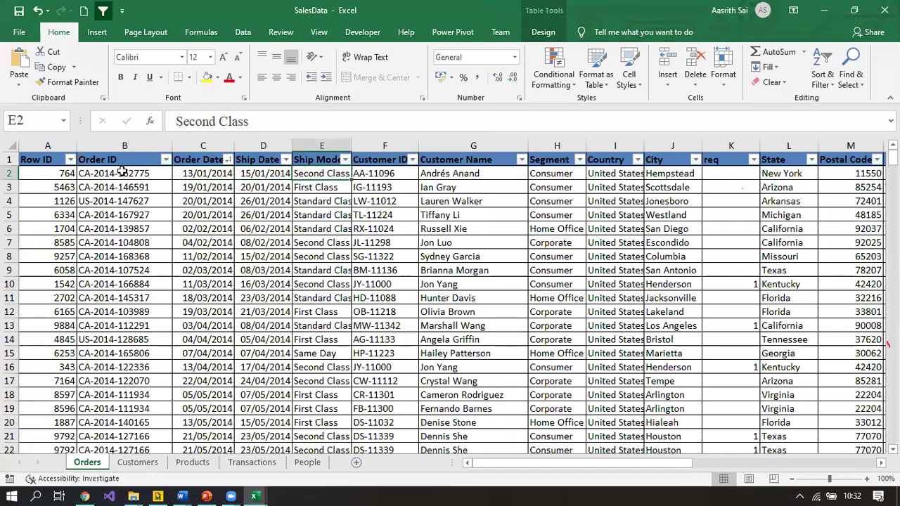
pyautogui.press('Right')
pyautogui.press('Right')
pyautogui.press('Right')
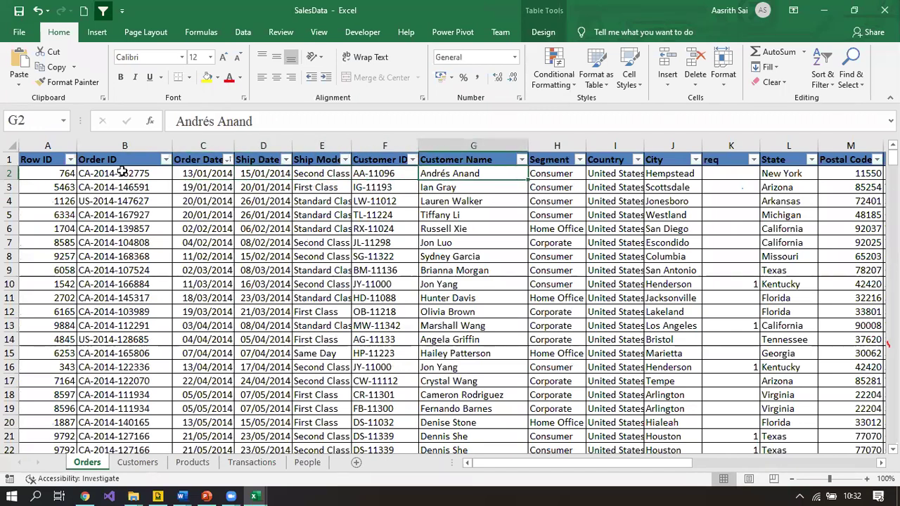
pyautogui.press('Right')
pyautogui.press('Right')
pyautogui.press('Right')
pyautogui.press('Right')
pyautogui.press('Right')
pyautogui.press('Right')
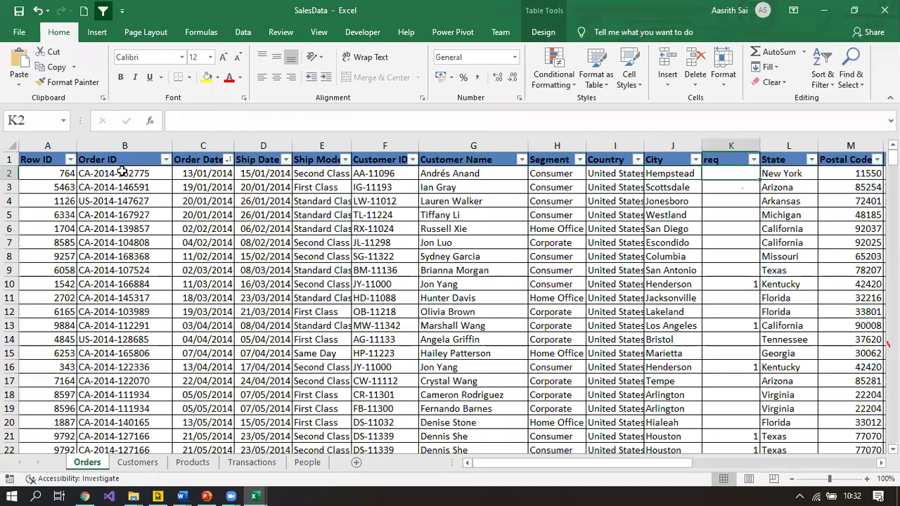
pyautogui.press('Right')
pyautogui.press('Right')
pyautogui.press('Right')
pyautogui.press('Right')
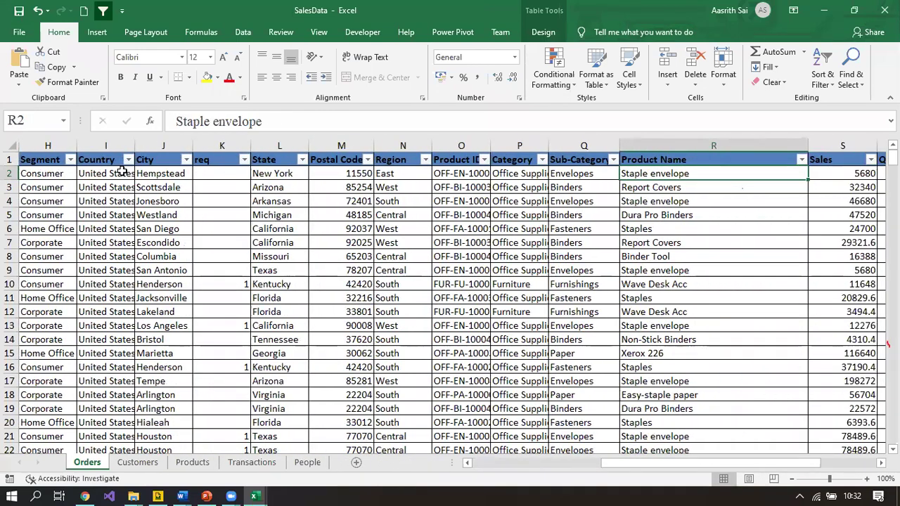
pyautogui.press('Right')
pyautogui.press('Right')
pyautogui.press('Right')
pyautogui.press('Right')
pyautogui.press('Right')
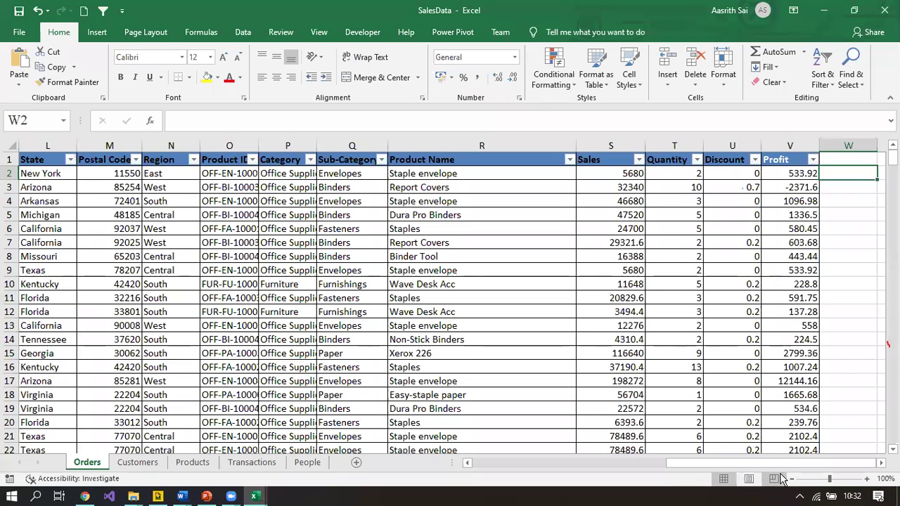
pyautogui.moveTo(779, 469)
pyautogui.mouseDown()
pyautogui.moveTo(583, 488)
pyautogui.moveTo(774, 480)
pyautogui.mouseUp()
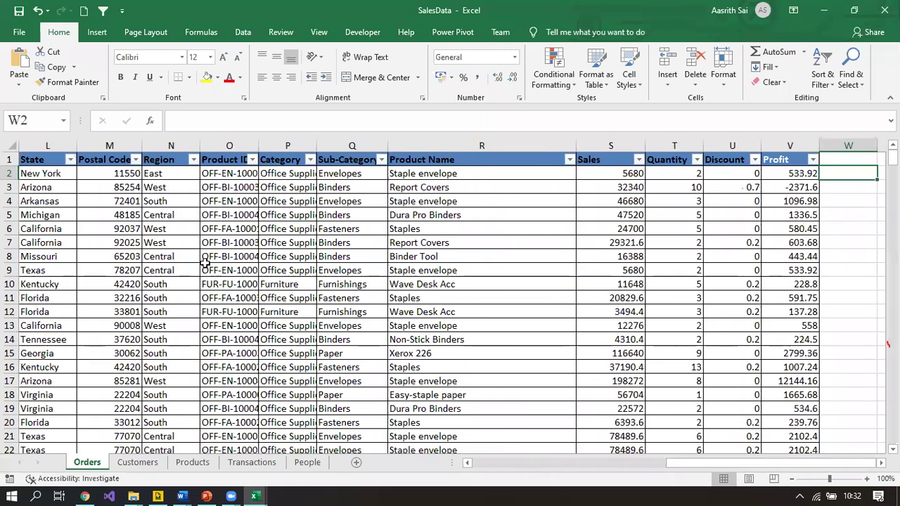
pyautogui.click(205, 260)
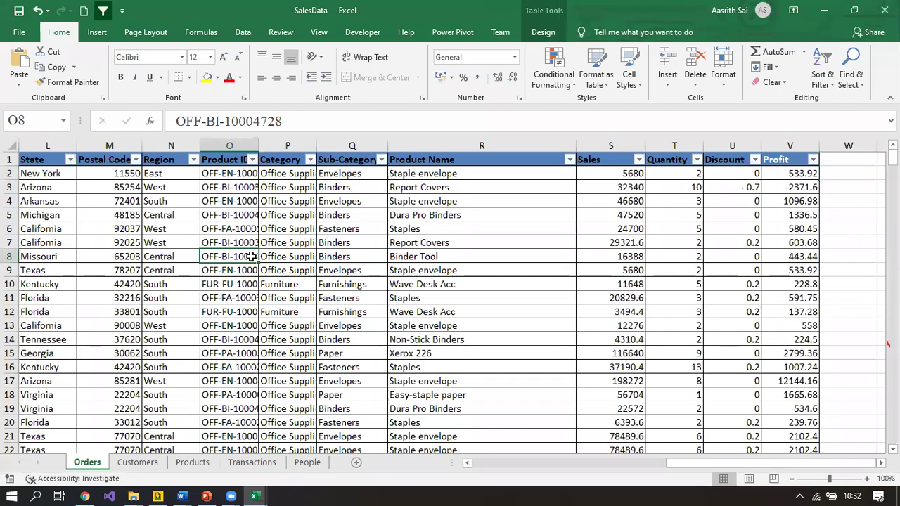
# - Filter the Orders table's Customer ID column to only the first customer ID in the list
pyautogui.moveTo(770, 466); pyautogui.dragTo(542, 497)
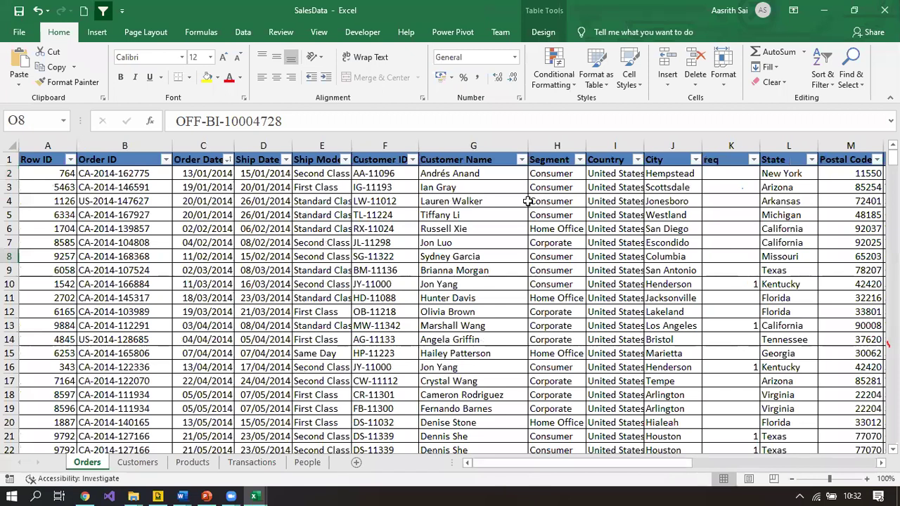
pyautogui.click(396, 173)
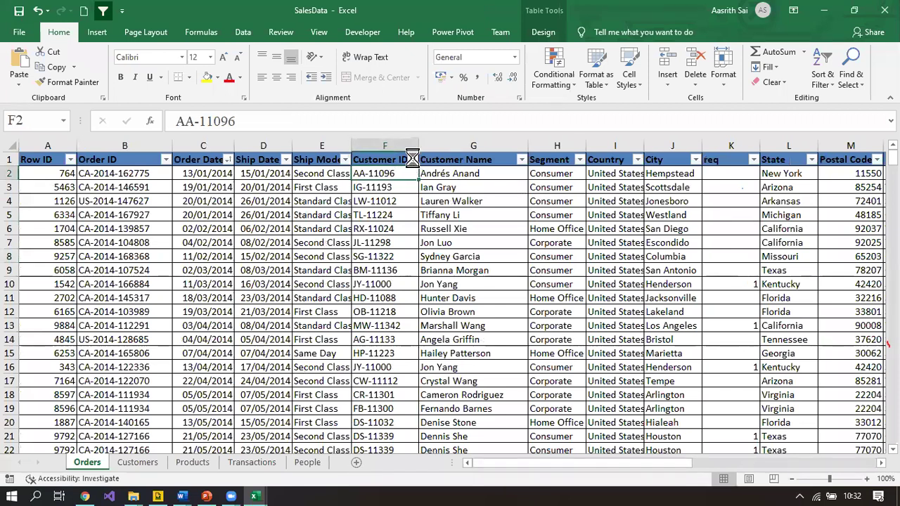
pyautogui.click(412, 159)
pyautogui.click(281, 287)
pyautogui.click(281, 299)
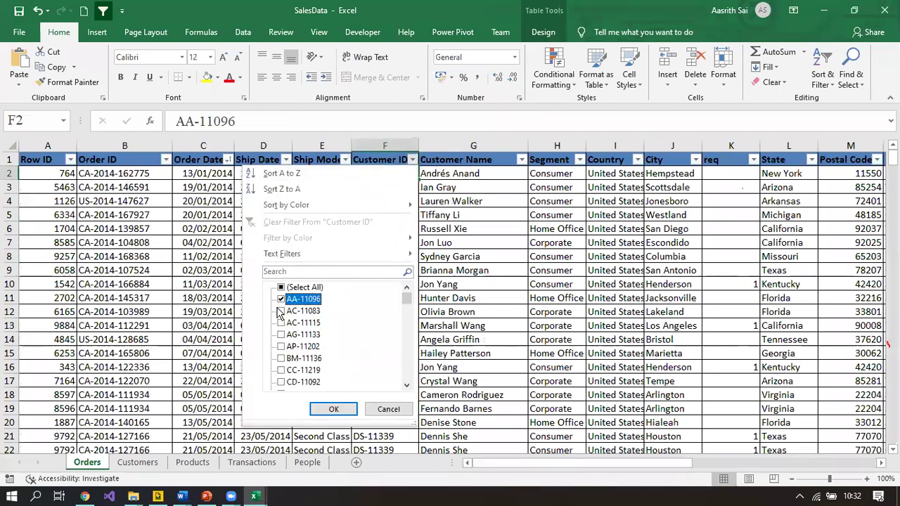
pyautogui.click(332, 410)
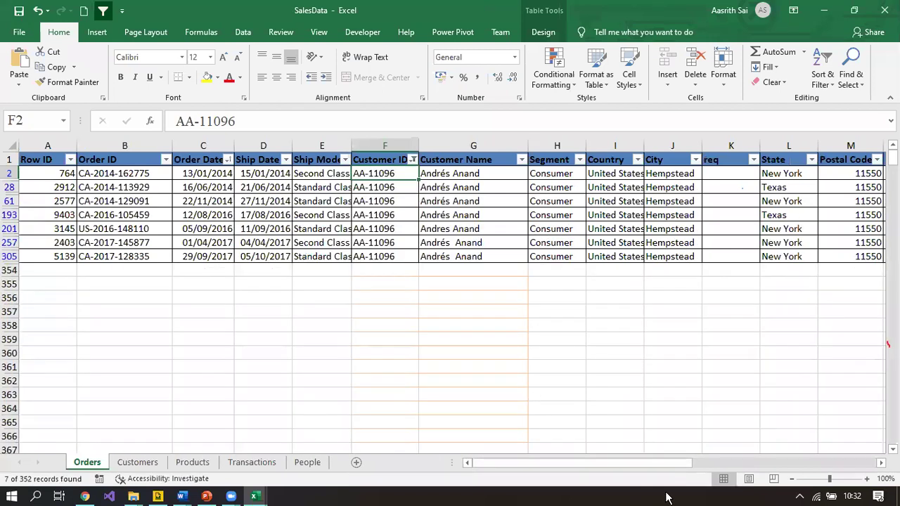
# - Compare the Customer Name spelling and spacing and the State values across the filtered customer's orders
pyautogui.moveTo(637, 470)
pyautogui.mouseDown()
pyautogui.moveTo(656, 466)
pyautogui.moveTo(636, 467)
pyautogui.mouseUp()
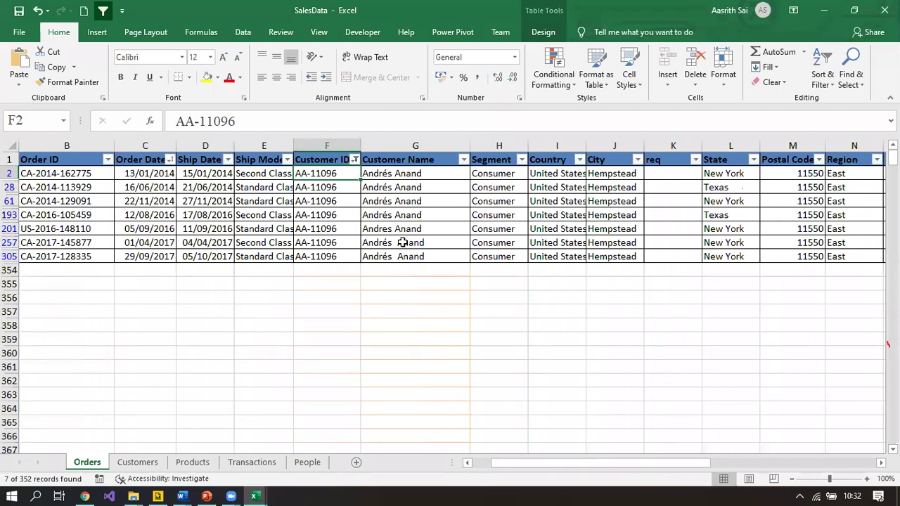
pyautogui.click(400, 230)
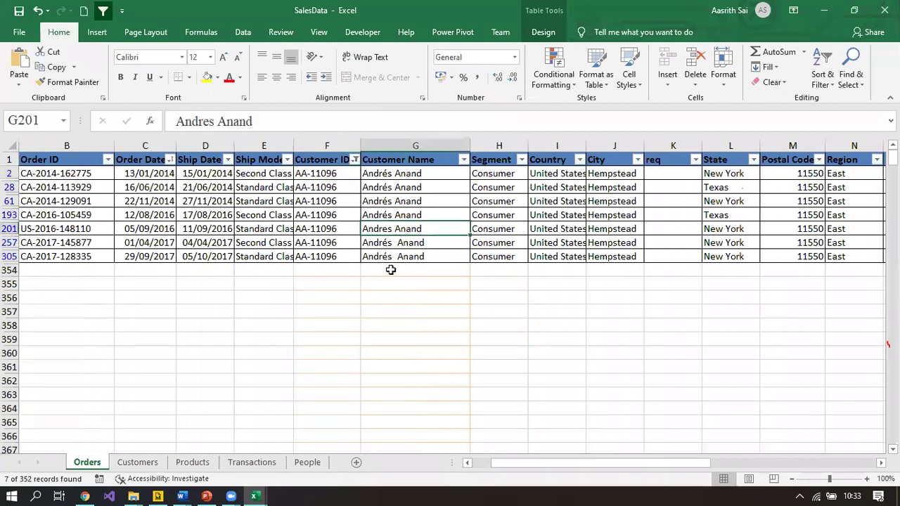
pyautogui.click(398, 243)
pyautogui.doubleClick(398, 242)
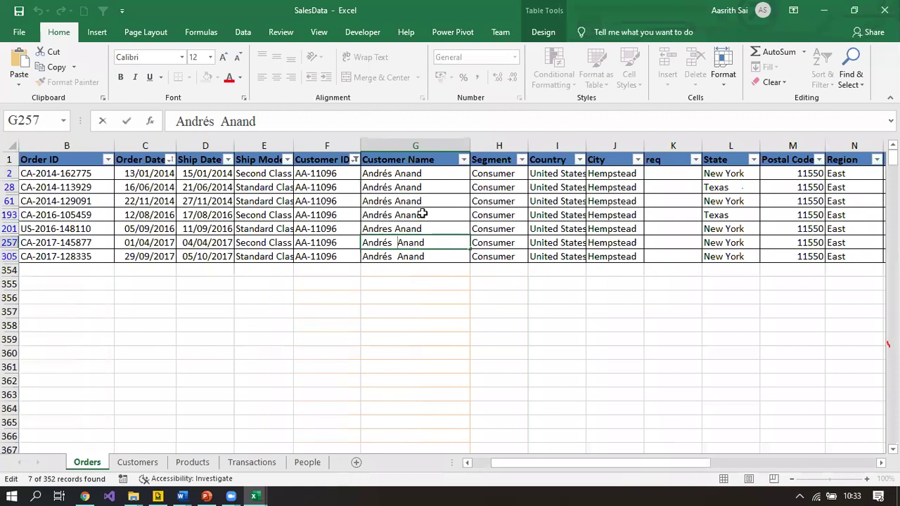
pyautogui.click(396, 229)
pyautogui.click(398, 243)
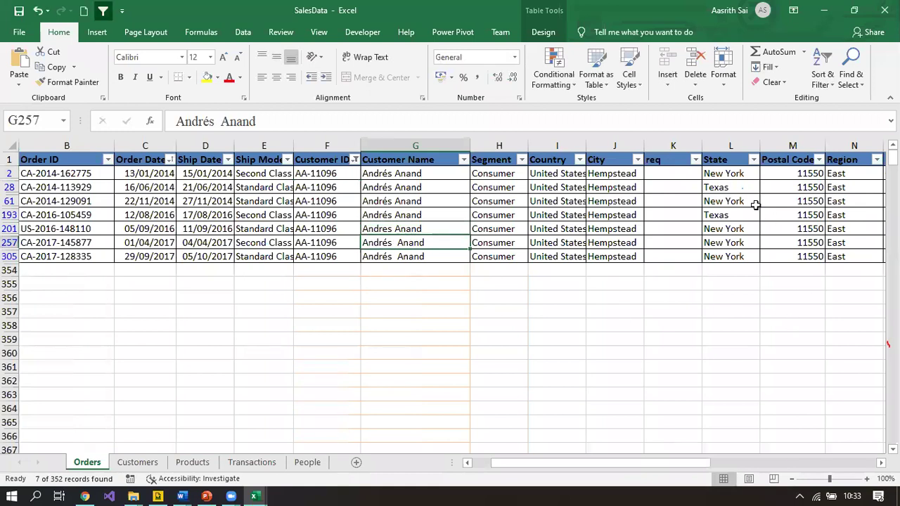
pyautogui.click(729, 174)
pyautogui.click(729, 188)
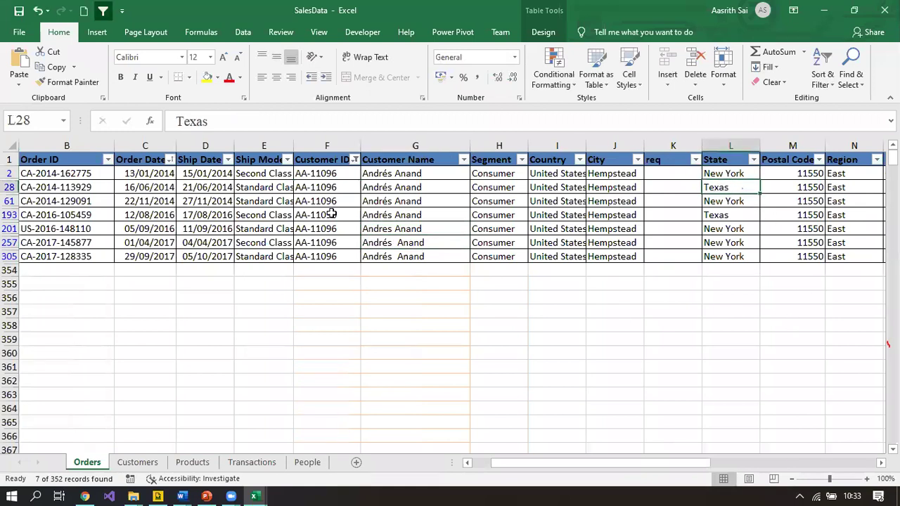
# - Compare the State values of the filtered customer's first two orders and the Customer Name entries from the first order to the last
pyautogui.click(739, 173)
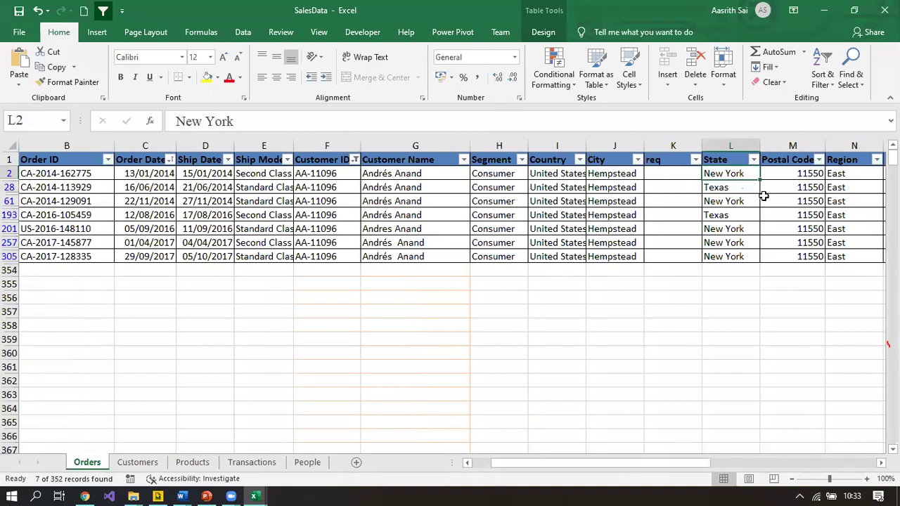
pyautogui.click(741, 189)
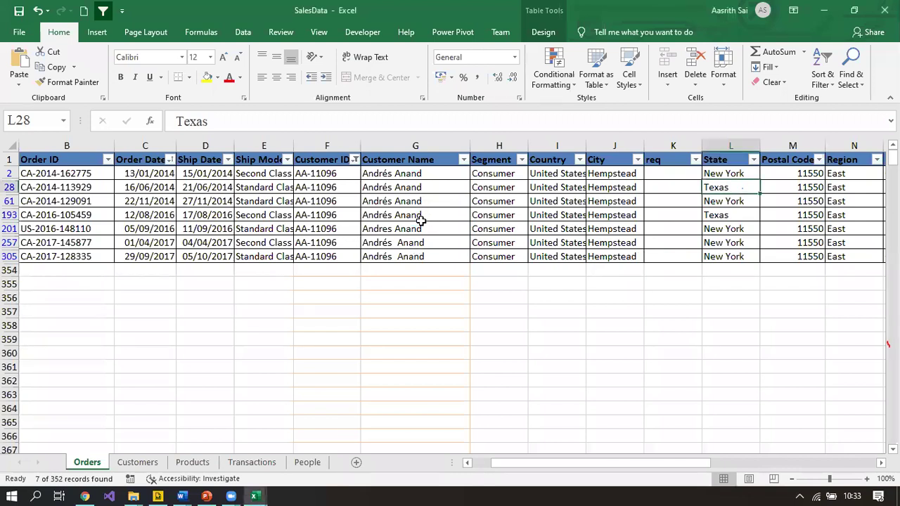
pyautogui.click(417, 229)
pyautogui.click(415, 242)
pyautogui.click(413, 252)
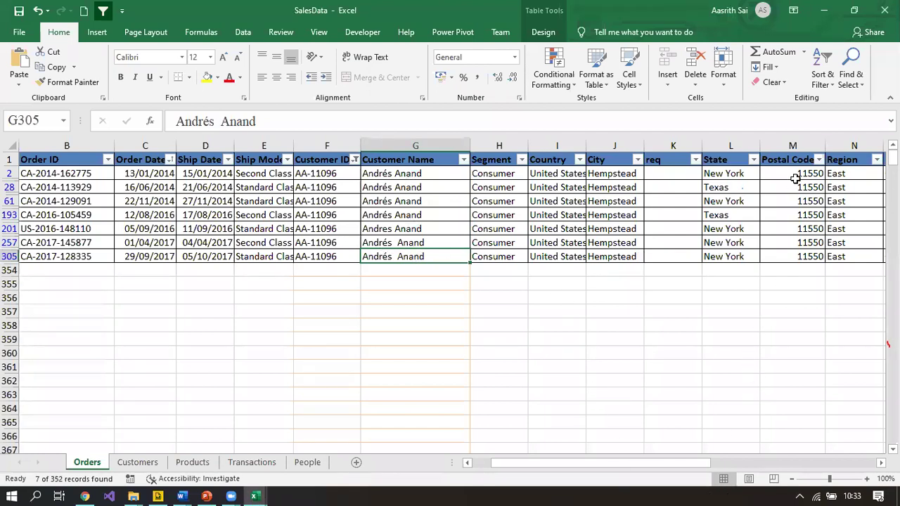
pyautogui.moveTo(678, 468)
pyautogui.mouseDown()
pyautogui.moveTo(749, 469)
pyautogui.moveTo(692, 469)
pyautogui.mouseUp()
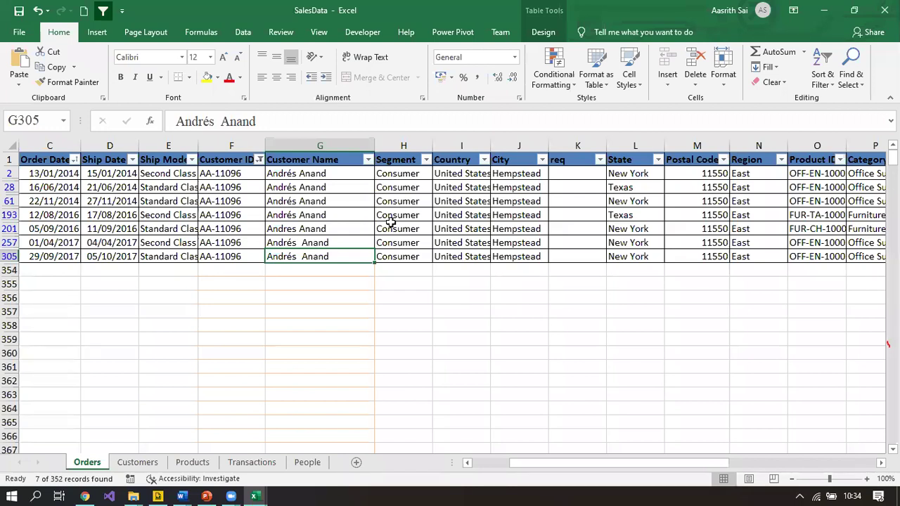
pyautogui.click(328, 187)
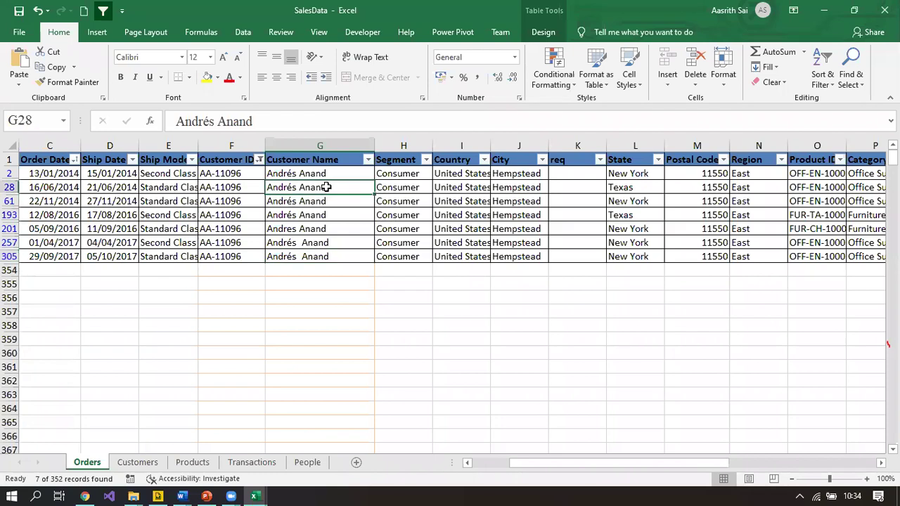
pyautogui.moveTo(331, 173); pyautogui.dragTo(321, 252)
pyautogui.click(295, 221)
pyautogui.click(291, 288)
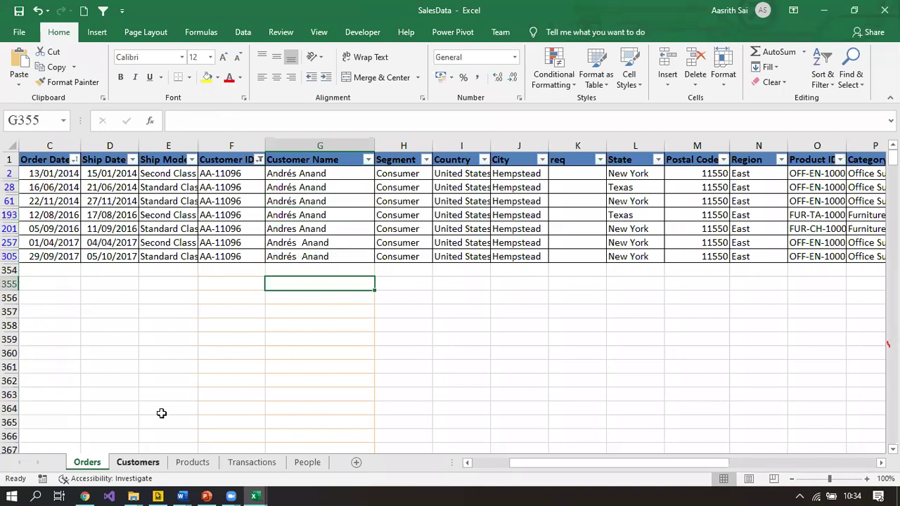
# - Open the Customers sheet and examine the first customer's record from Customer ID and Customer Name through City to Region
pyautogui.hotkey('ctrl', 'pagedown')
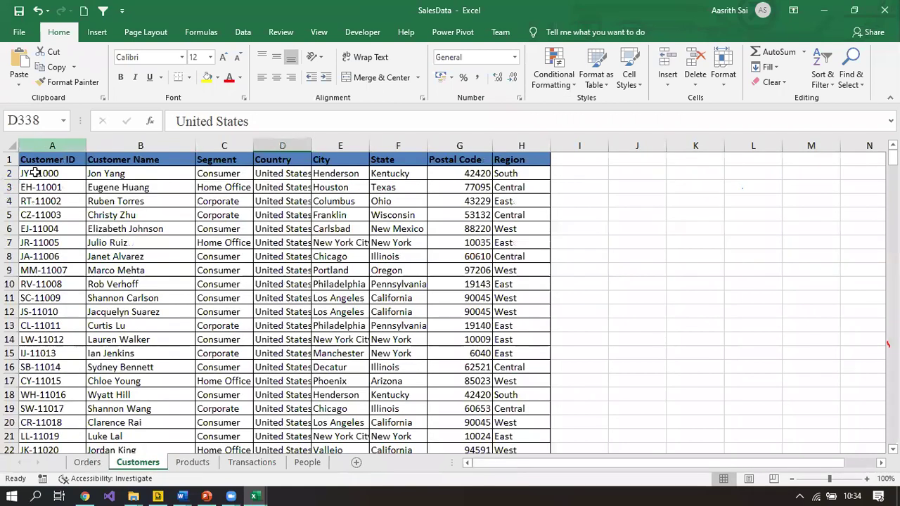
pyautogui.click(35, 173)
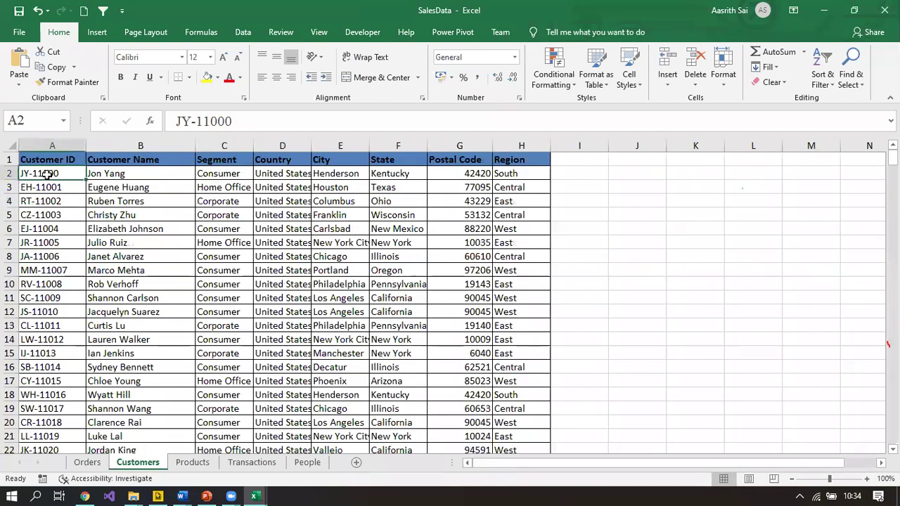
pyautogui.click(132, 175)
pyautogui.click(228, 175)
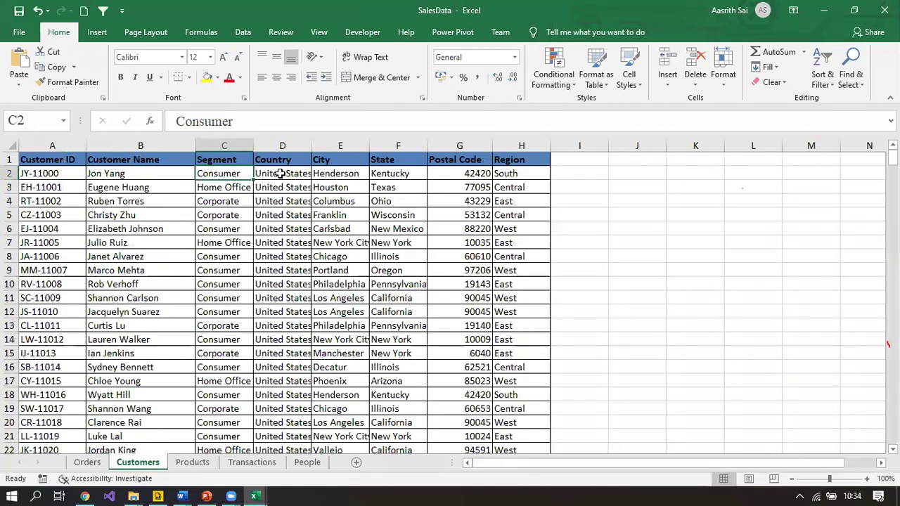
pyautogui.click(282, 175)
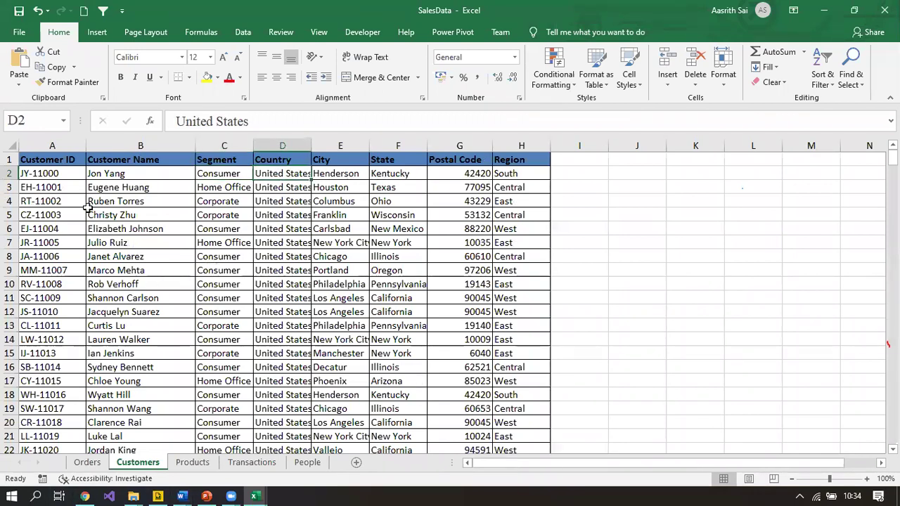
pyautogui.click(38, 176)
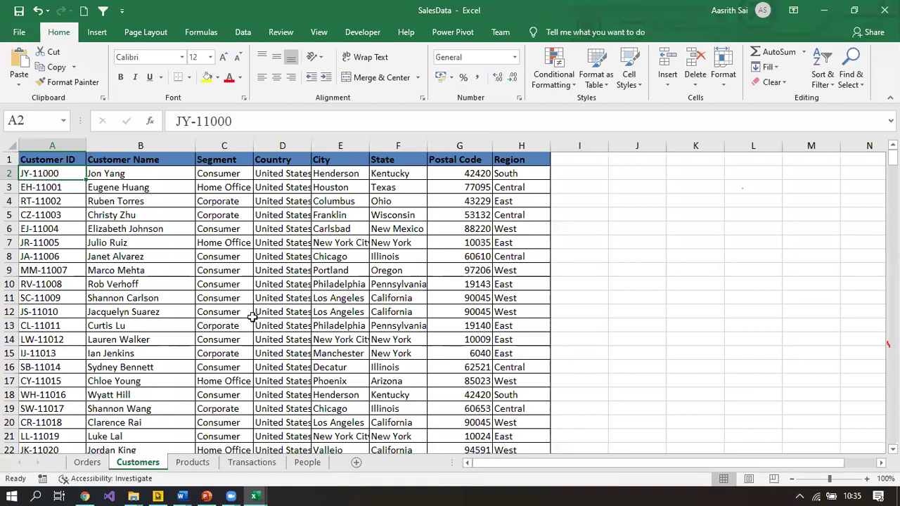
pyautogui.click(339, 173)
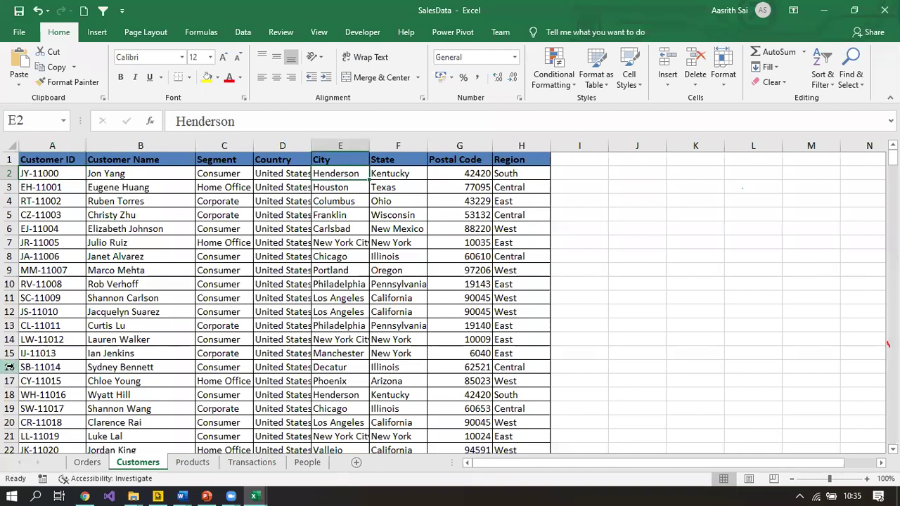
pyautogui.click(541, 172)
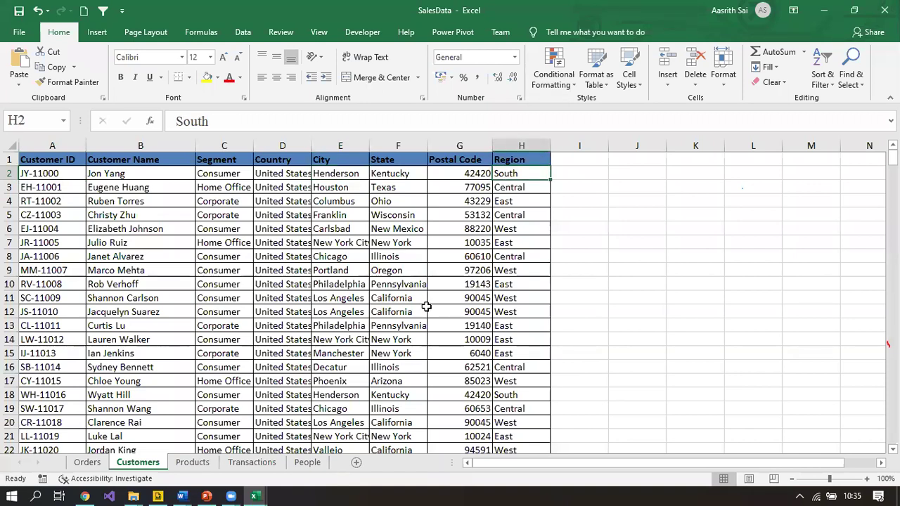
# - Examine the whole Customer ID column on the Customers sheet and individual IDs in rows 6 and 10
pyautogui.click(135, 256)
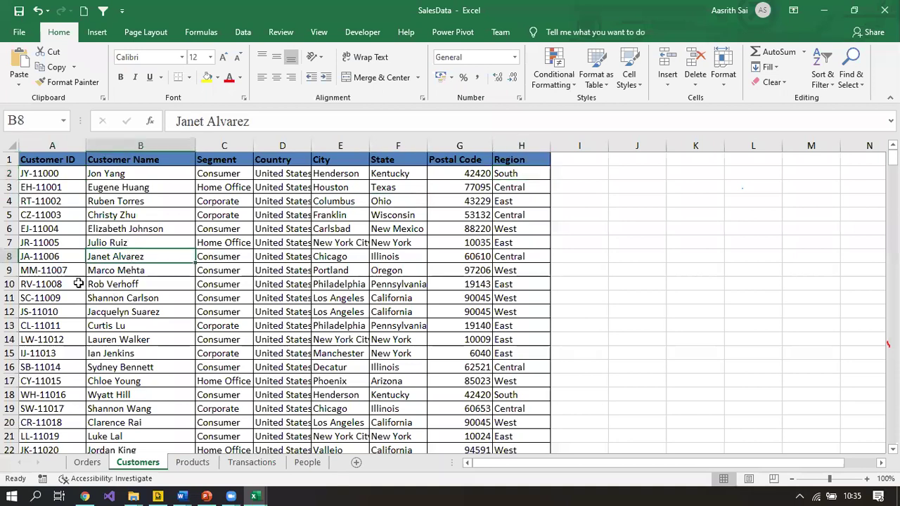
pyautogui.click(52, 147)
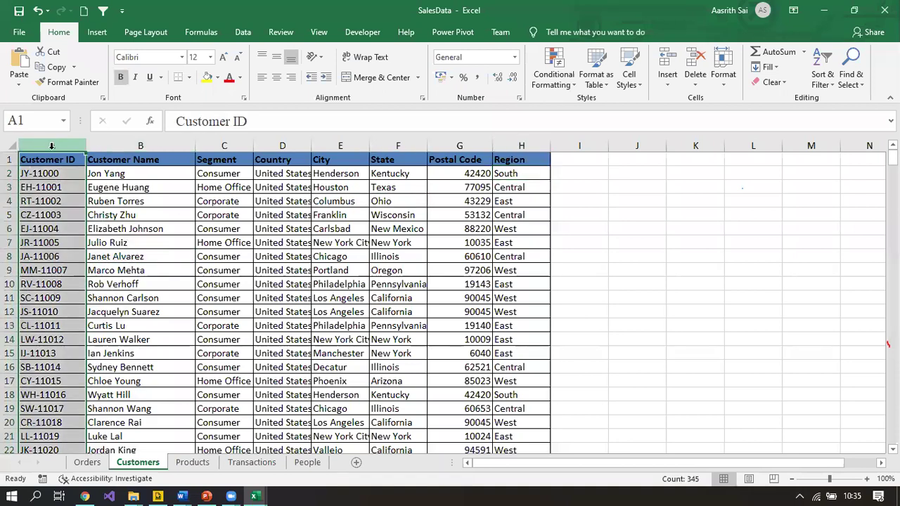
pyautogui.click(54, 229)
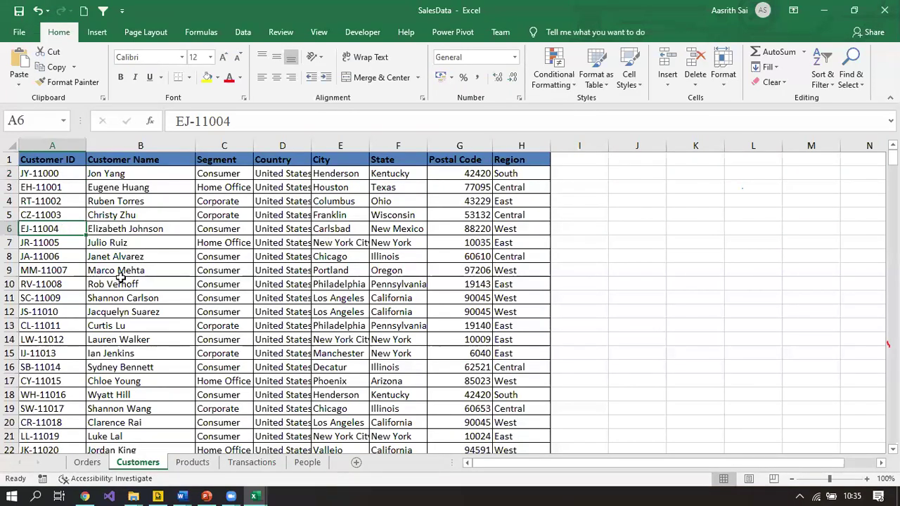
pyautogui.click(51, 284)
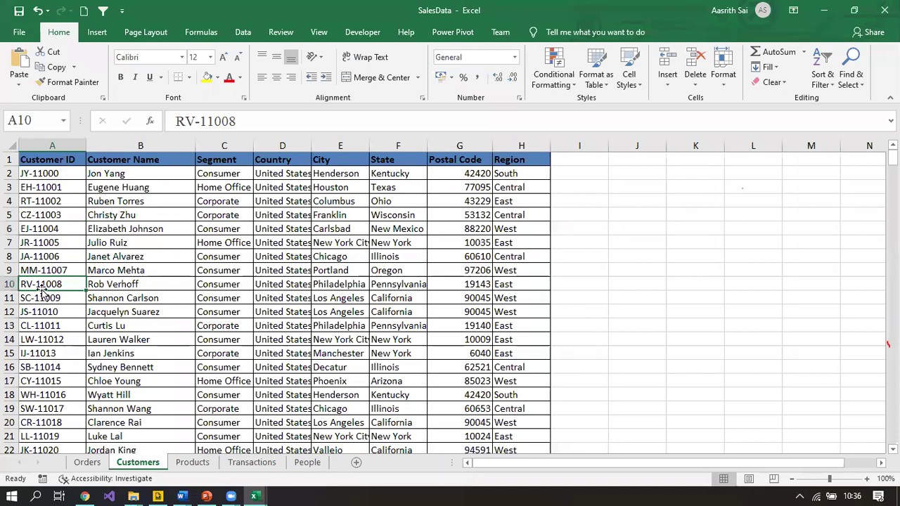
# - Compare the Orders sheet with the Customers sheet, and examine the first Product ID on the Products sheet
pyautogui.hotkey('ctrl', 'pageup')
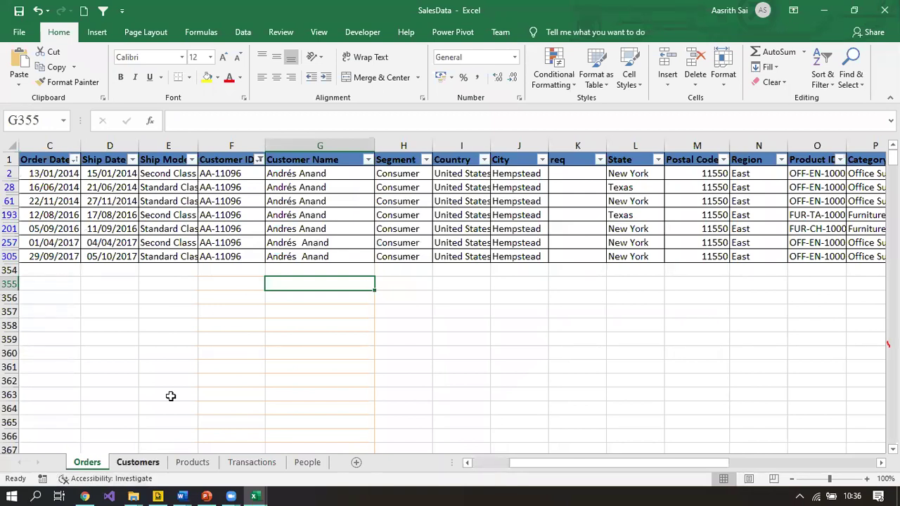
pyautogui.hotkey('ctrl', 'pagedown')
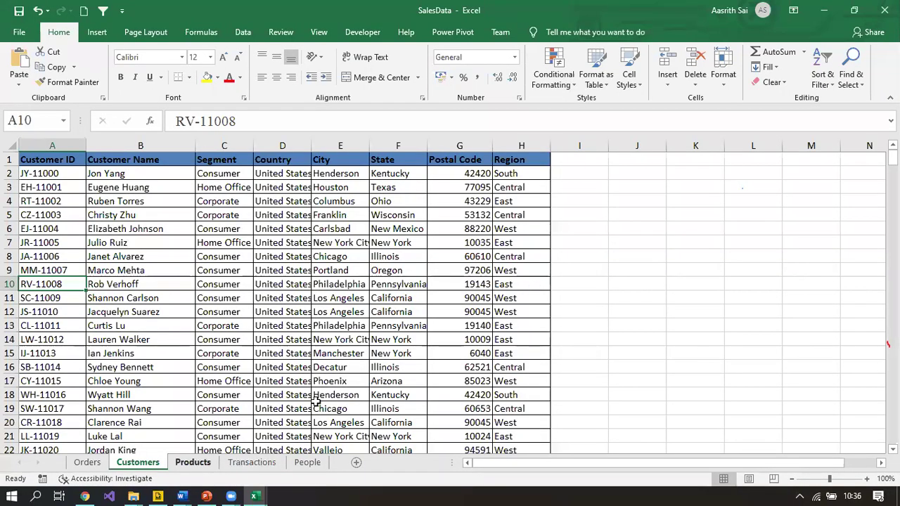
pyautogui.hotkey('ctrl', 'pagedown')
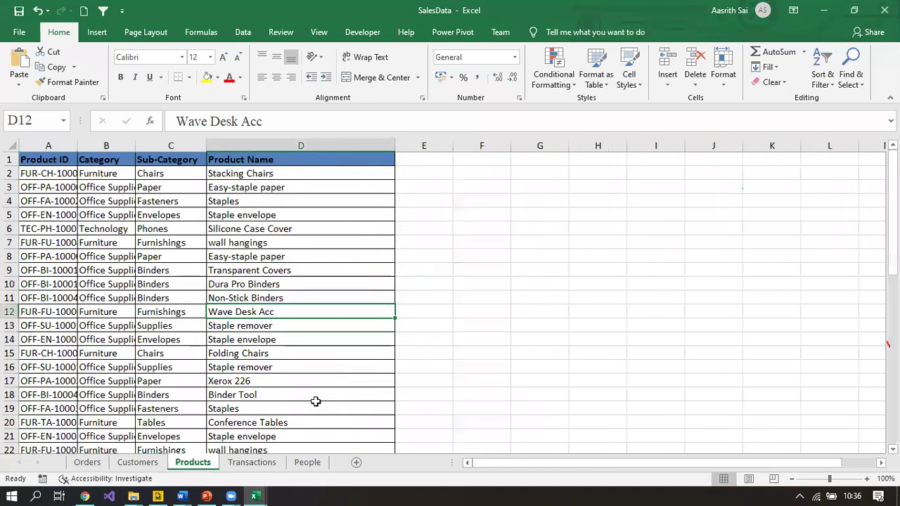
pyautogui.click(49, 178)
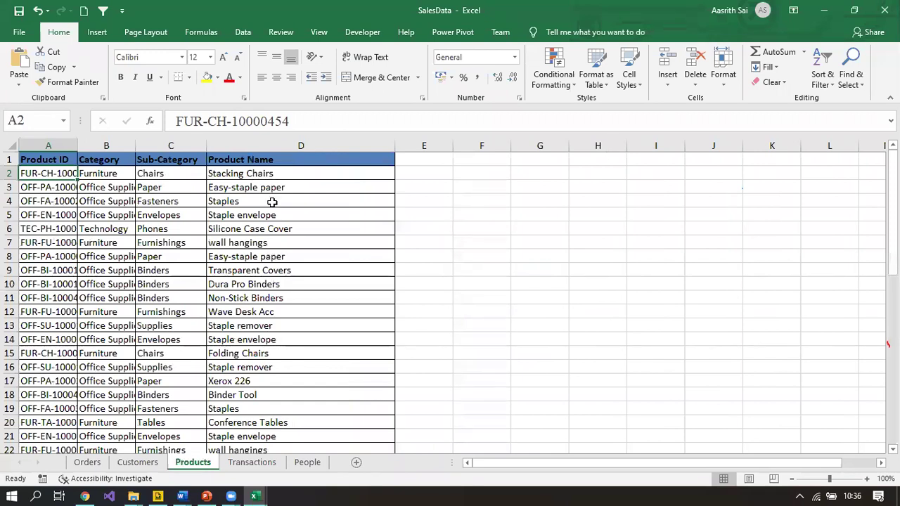
# - Compare the Customer ID and Product ID columns on the Transactions sheet with the ID columns on the Customers and Products sheets
pyautogui.click(260, 464)
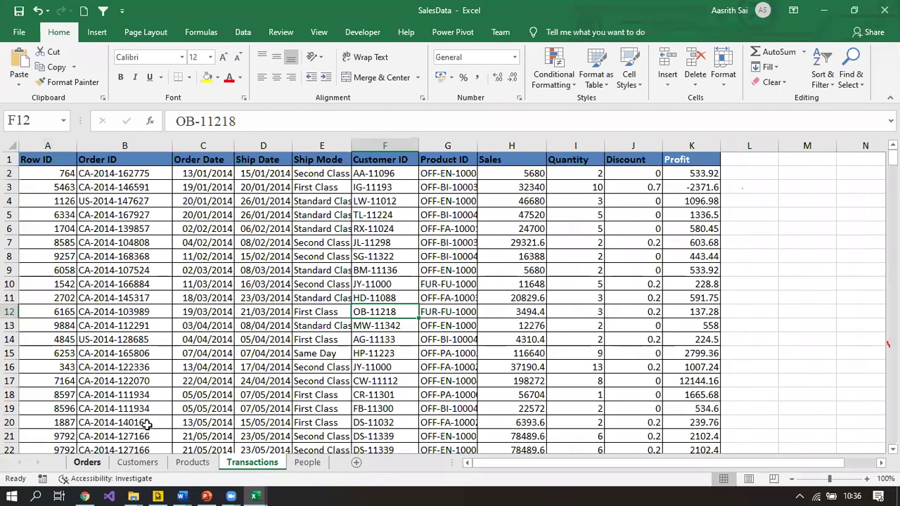
pyautogui.click(385, 172)
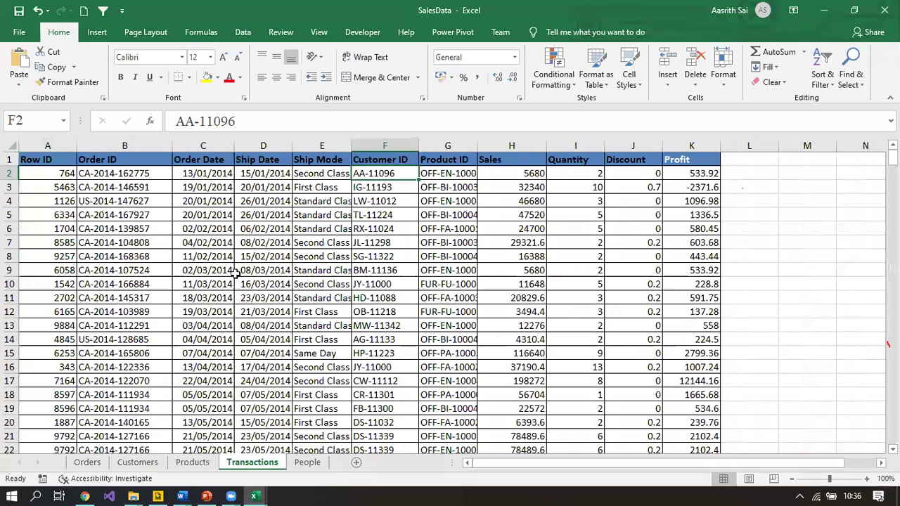
pyautogui.click(142, 469)
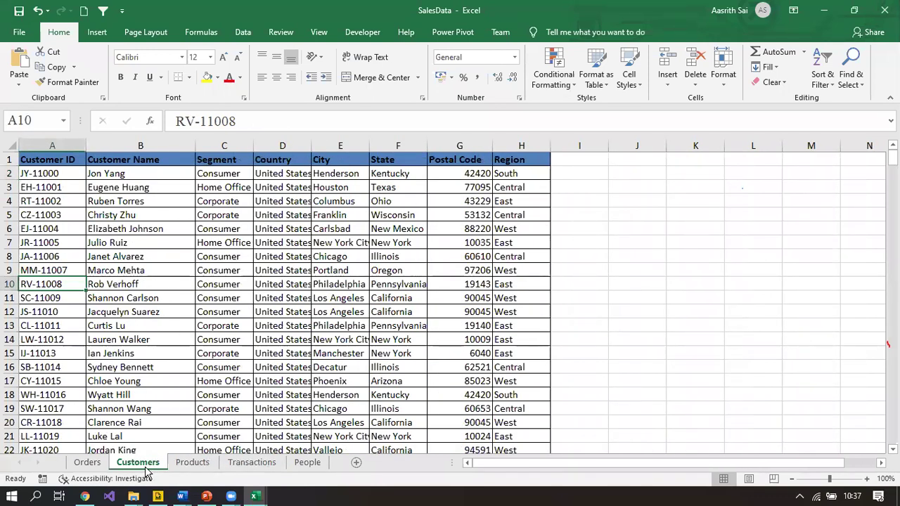
pyautogui.click(35, 174)
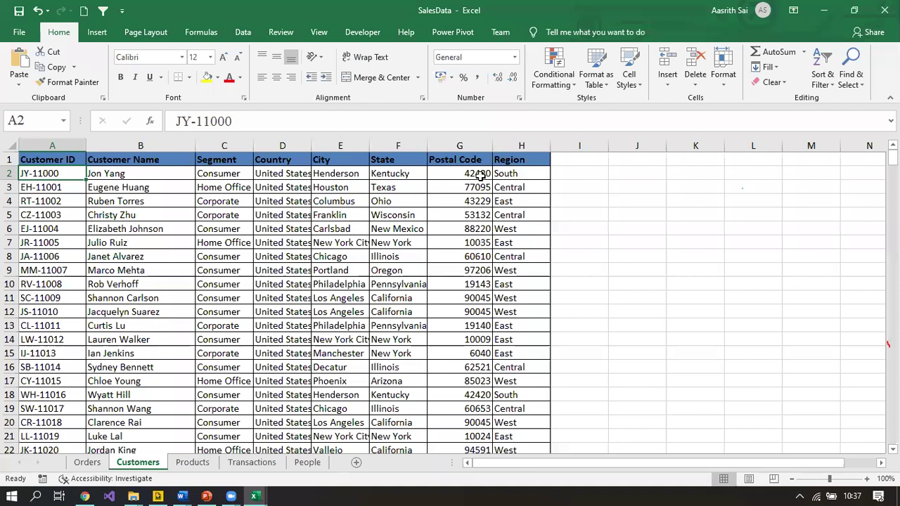
pyautogui.click(255, 464)
pyautogui.click(443, 174)
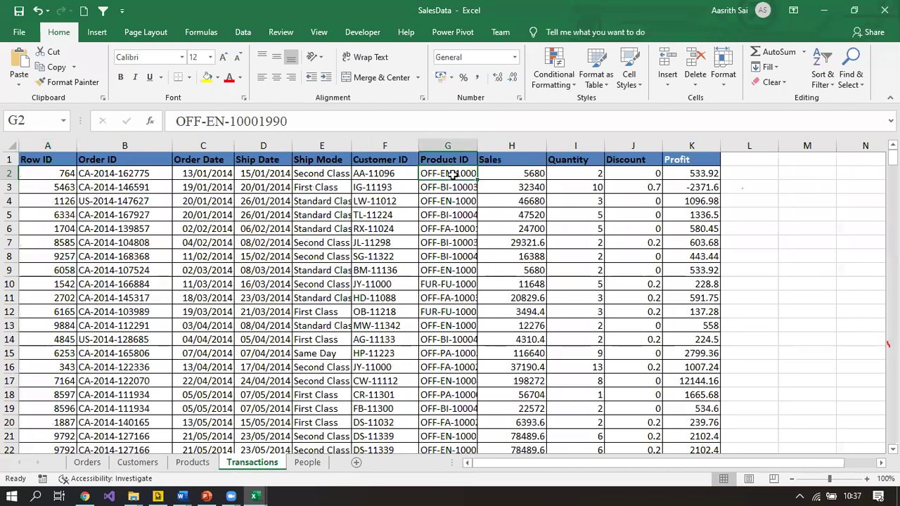
pyautogui.click(191, 464)
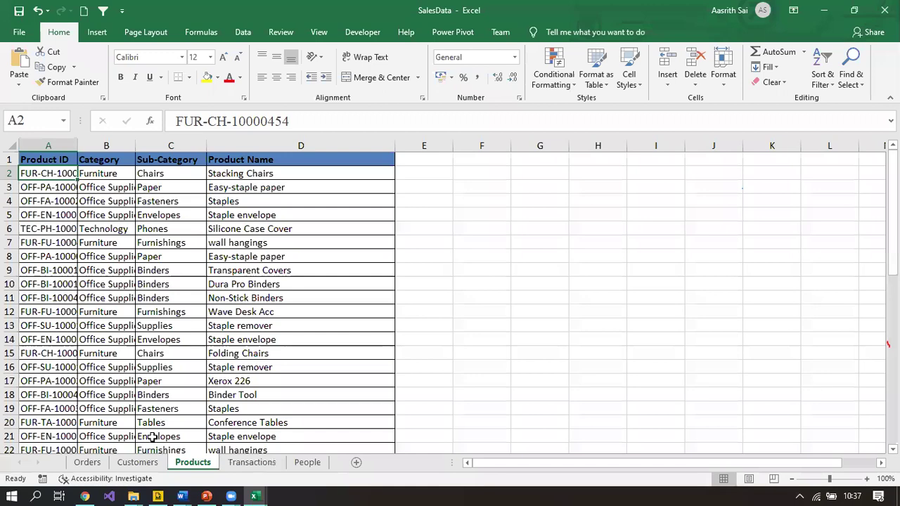
# - Return to the Orders sheet and review the repeated Customer Name entries in rows 2, 28 and 193, with the table shown from Row ID
pyautogui.click(79, 466)
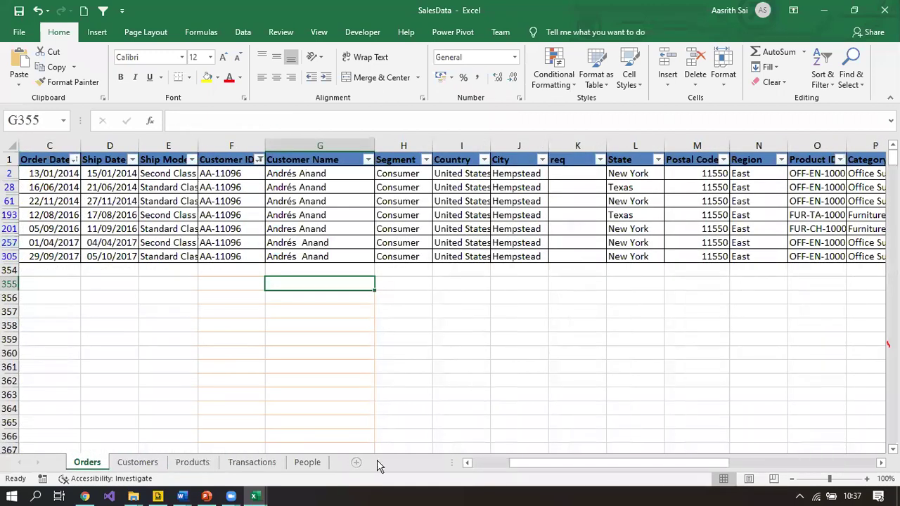
pyautogui.moveTo(529, 467); pyautogui.dragTo(444, 491)
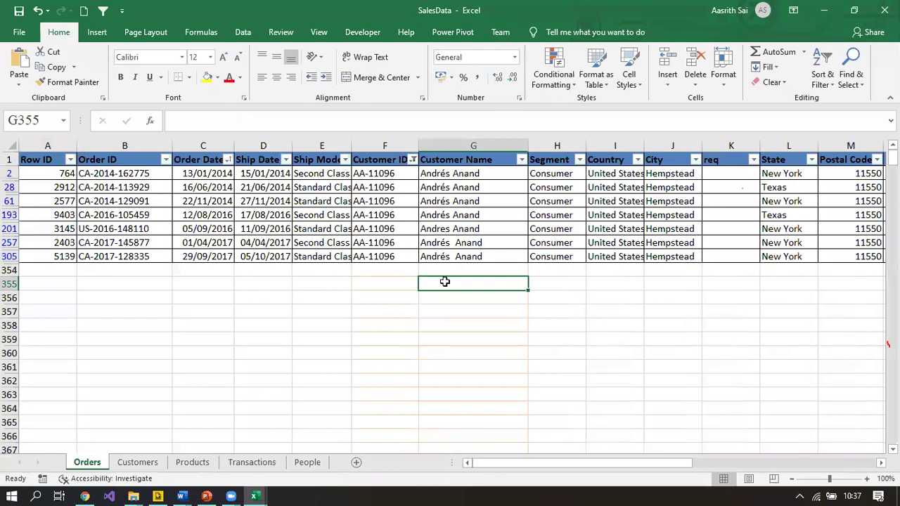
pyautogui.click(465, 173)
pyautogui.click(462, 186)
pyautogui.click(468, 212)
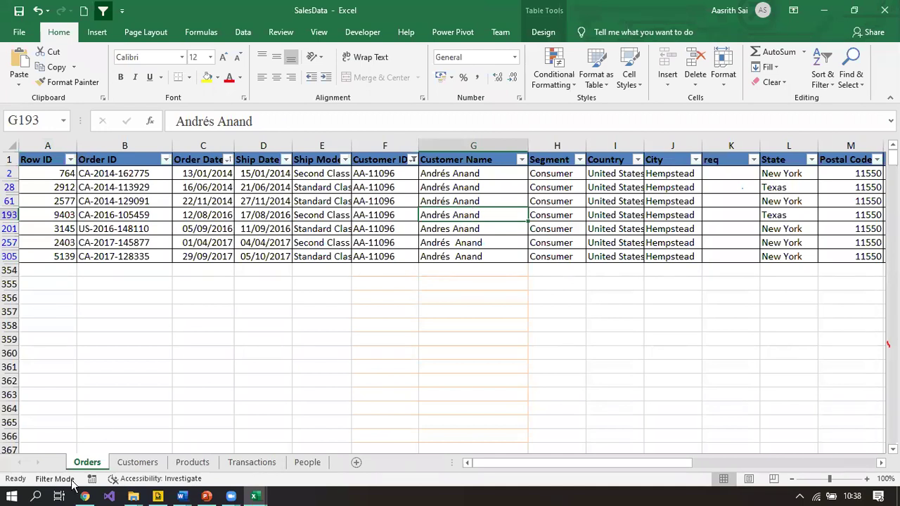
# - Review the separate Customers, Products and Transactions sheets, examining the row 8 product record from Product ID to Product Name
pyautogui.click(138, 462)
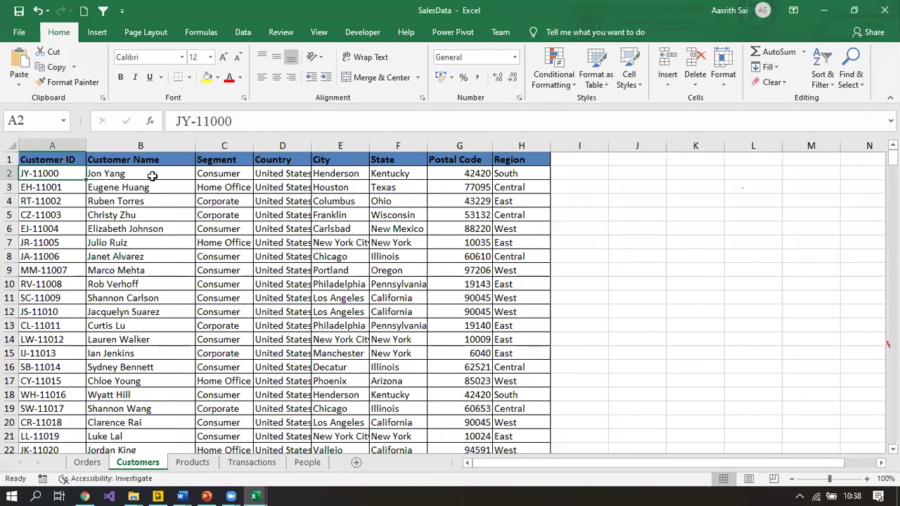
pyautogui.click(192, 463)
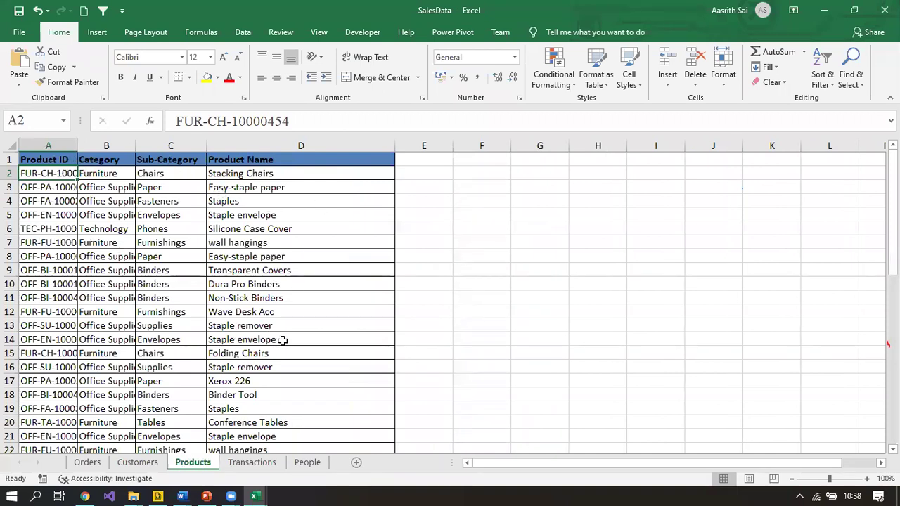
pyautogui.click(44, 255)
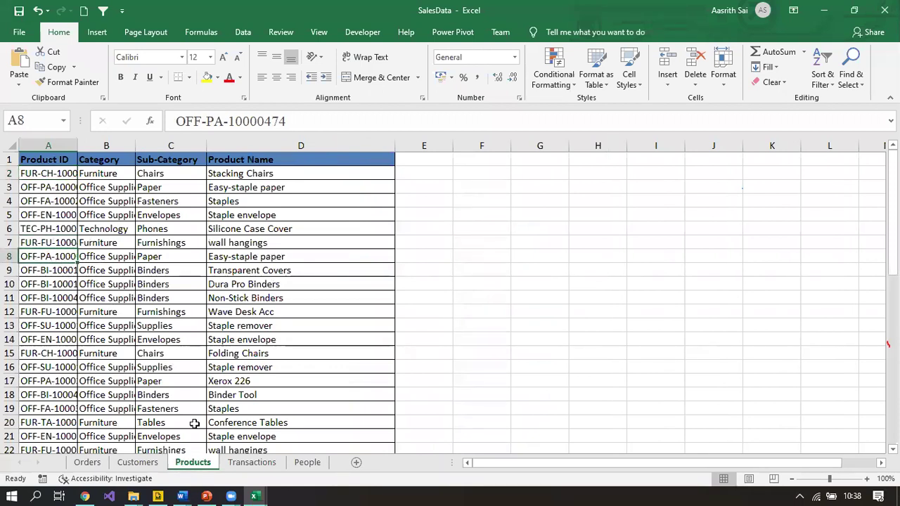
pyautogui.moveTo(78, 257); pyautogui.dragTo(291, 258)
pyautogui.click(479, 287)
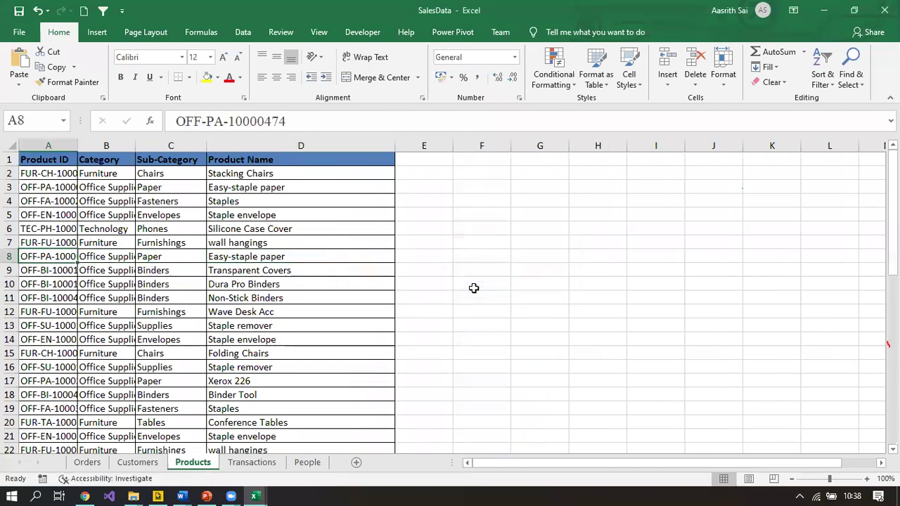
pyautogui.click(263, 464)
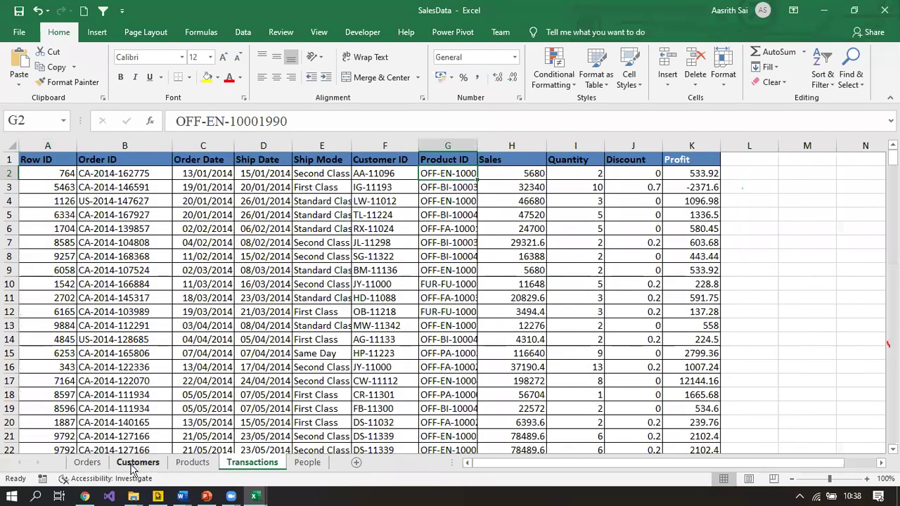
# - Examine the Customer ID entries in rows 4 and 2 of the Transactions sheet, looking at the Customers and Products sheets in between
pyautogui.click(364, 202)
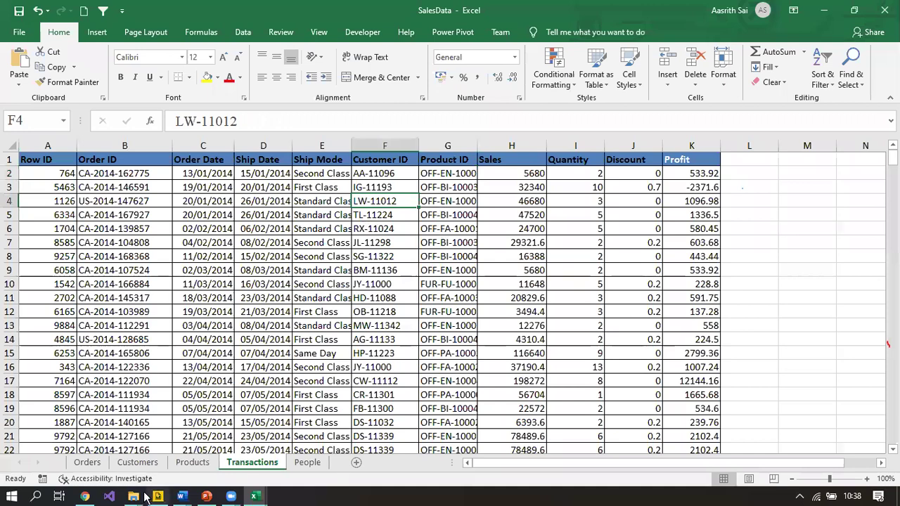
pyautogui.click(137, 464)
pyautogui.click(188, 467)
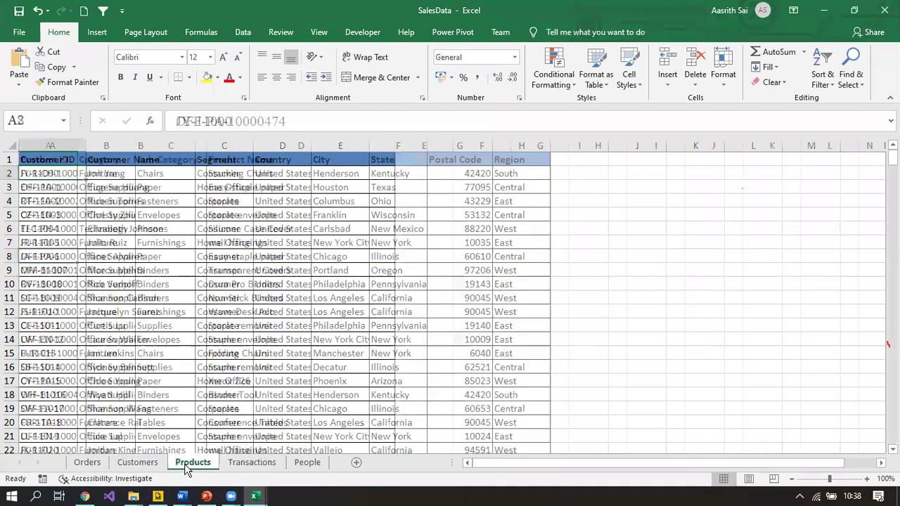
pyautogui.click(252, 463)
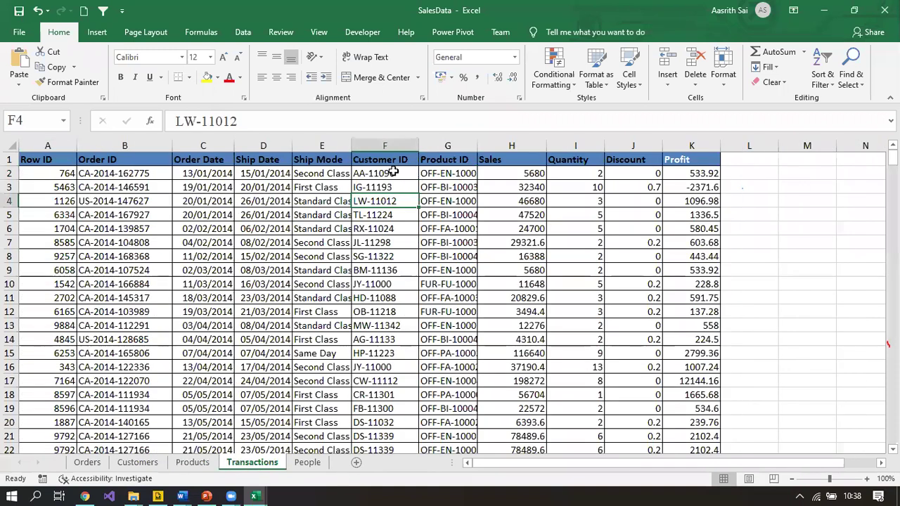
pyautogui.click(392, 172)
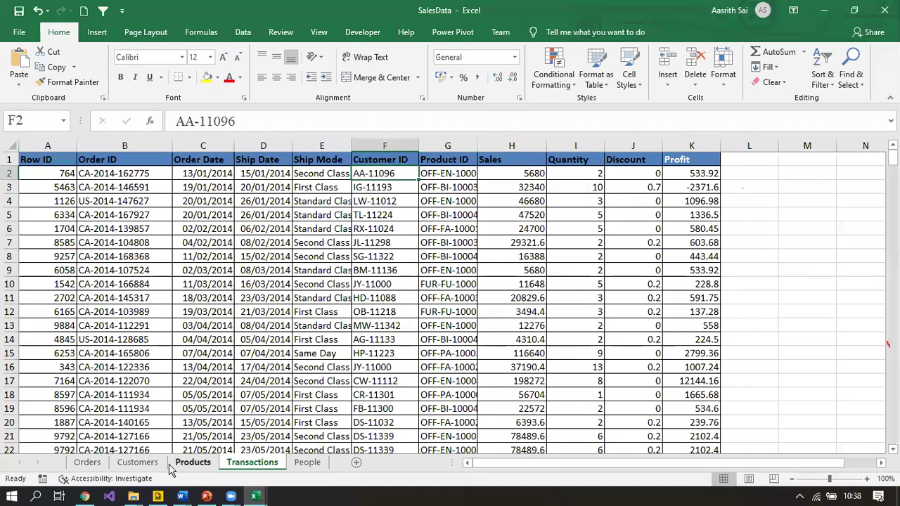
# - Compare the row 2 Product ID on the Transactions sheet with the Products sheet, and return to the Customers sheet
pyautogui.click(130, 465)
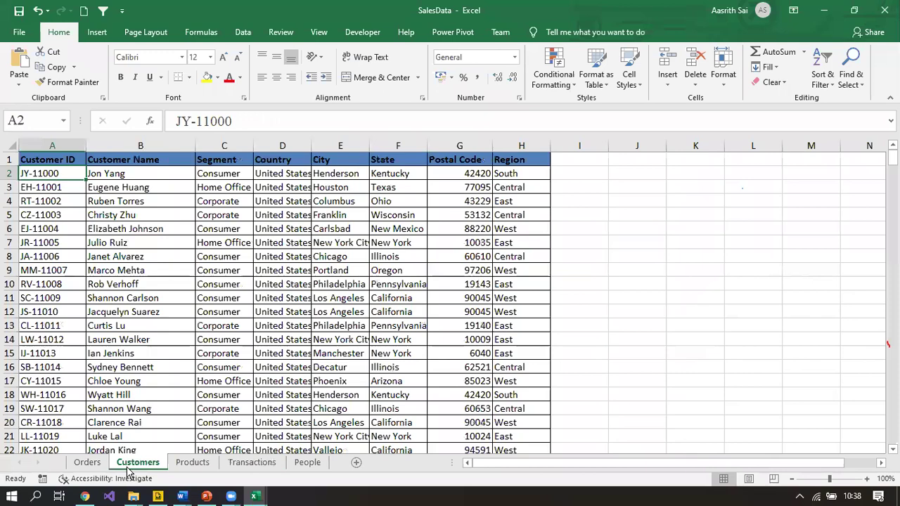
pyautogui.click(185, 466)
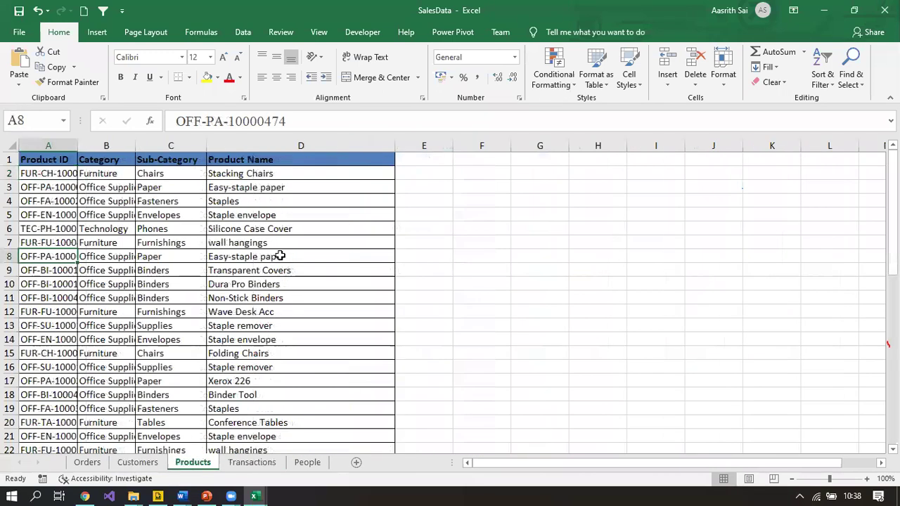
pyautogui.click(251, 466)
pyautogui.click(436, 175)
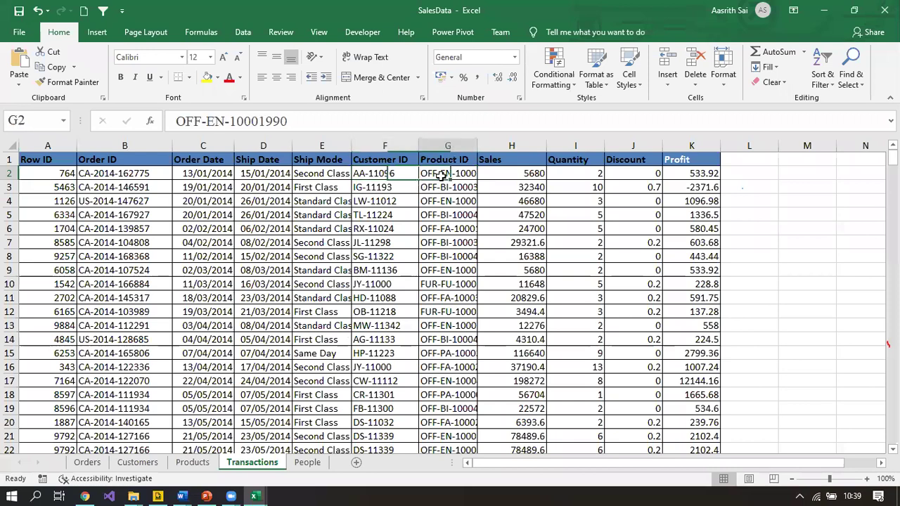
pyautogui.click(192, 466)
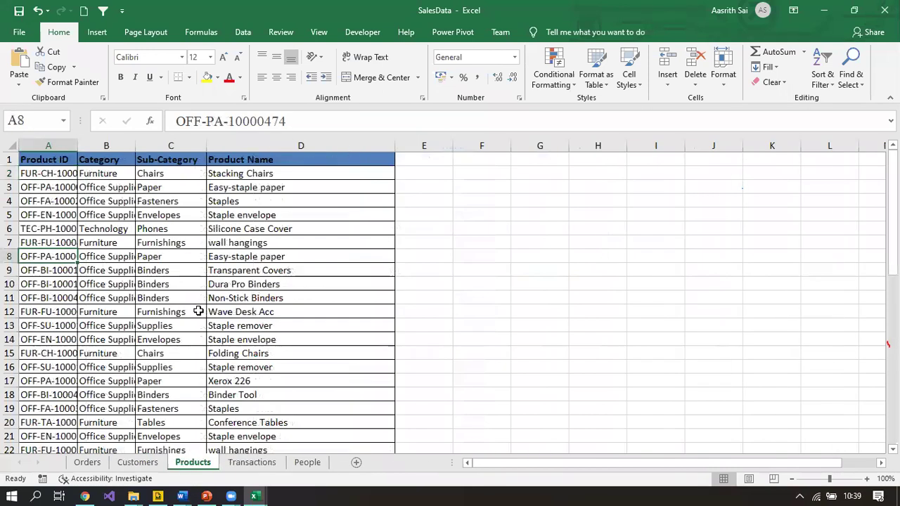
pyautogui.click(143, 464)
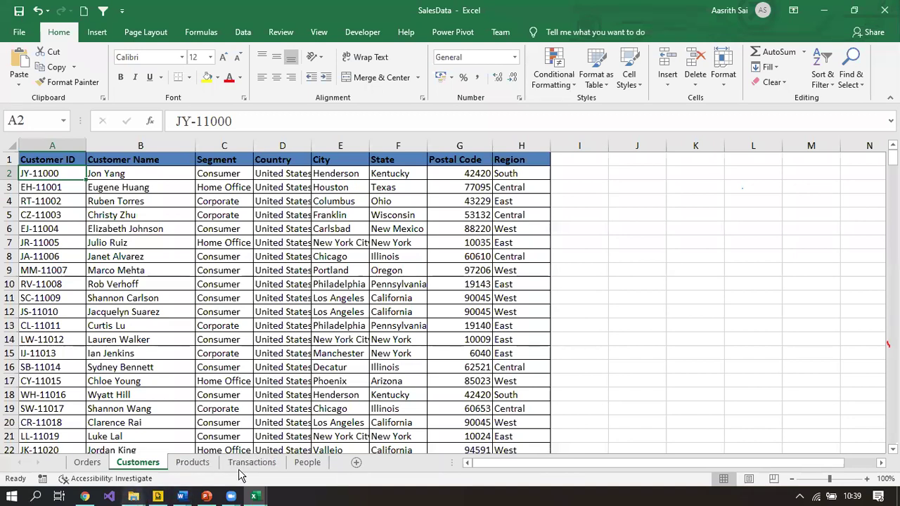
# - Switch to the SQL Concepts presentation in PowerPoint, showing the "What is a SQL ?" slide
pyautogui.moveTo(237, 497)
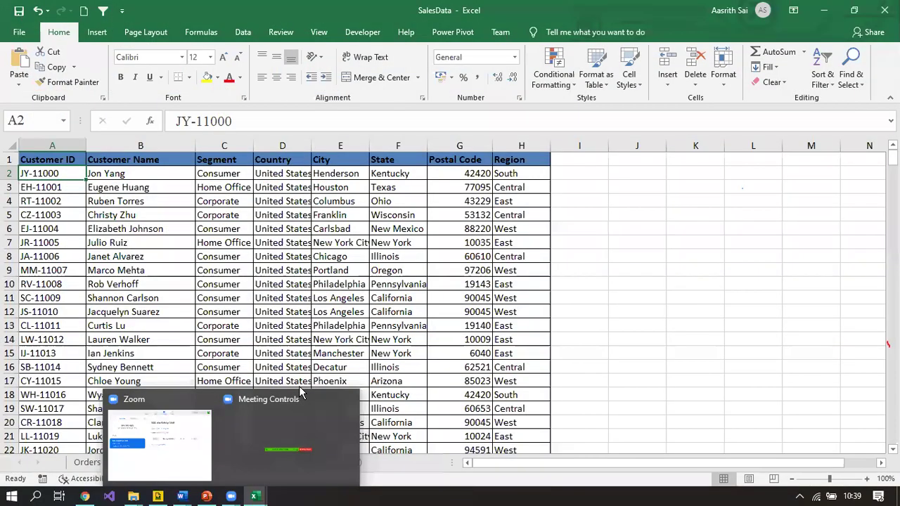
pyautogui.click(377, 256)
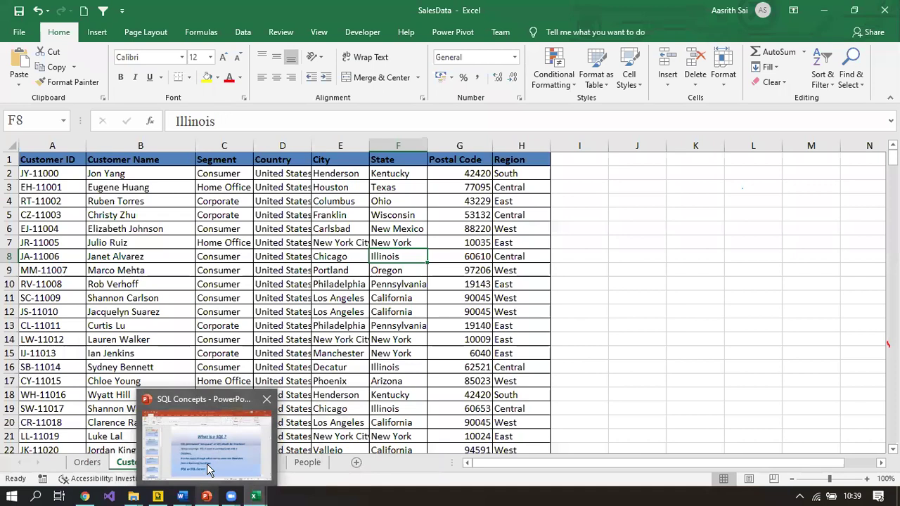
pyautogui.click(209, 470)
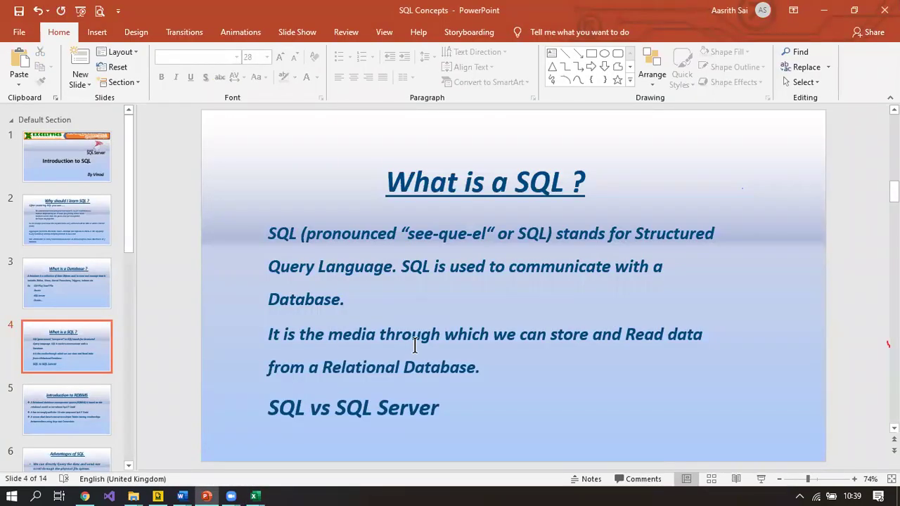
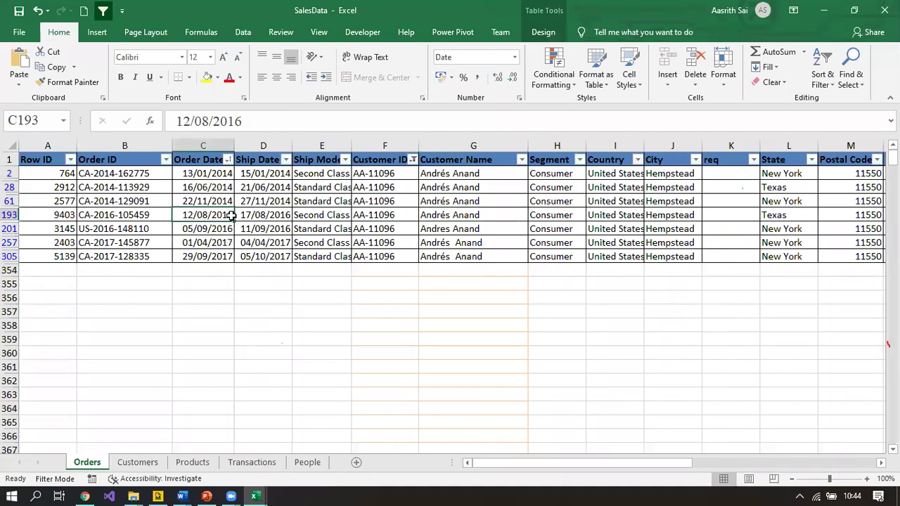
# - Review the Customers, Products and Transactions sheets in turn, and examine the Customer ID column and its first entry on the Customers sheet
pyautogui.click(152, 466)
pyautogui.click(189, 464)
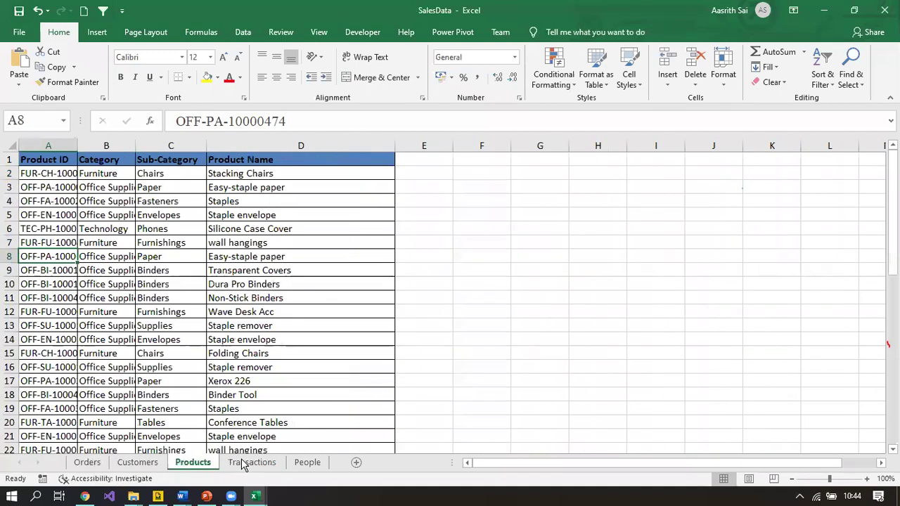
pyautogui.click(232, 464)
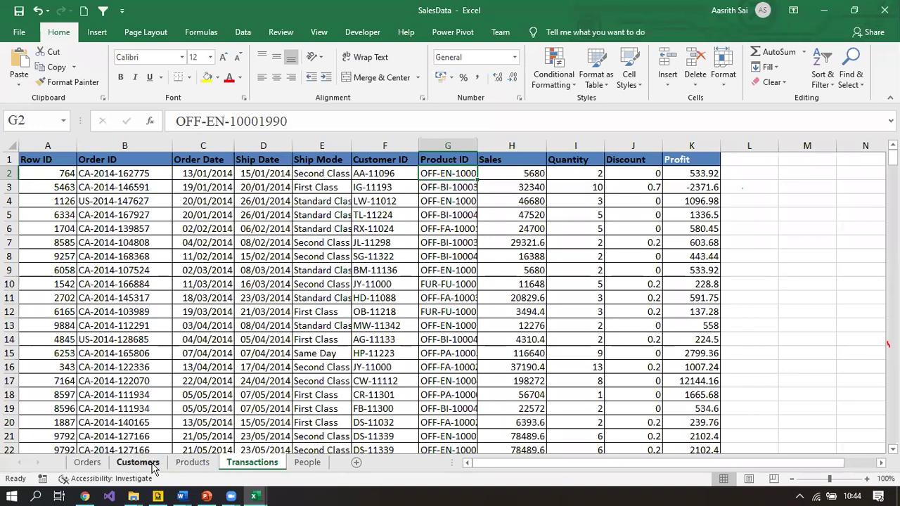
pyautogui.click(152, 466)
pyautogui.click(53, 145)
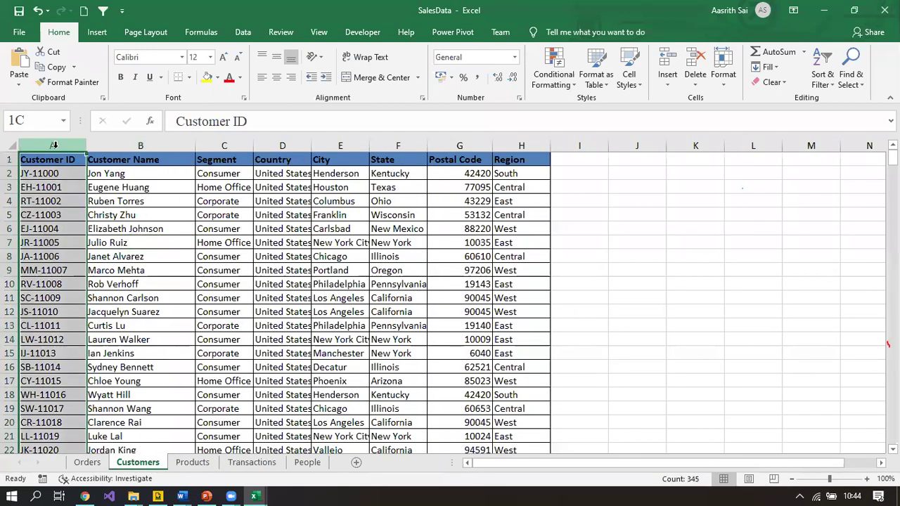
pyautogui.click(54, 176)
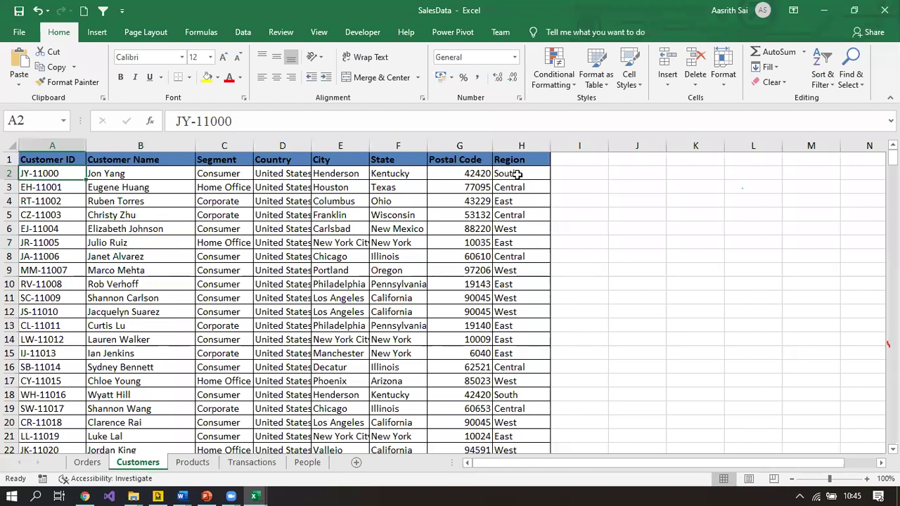
# - Examine the row 2 record on the Orders sheet from its Order ID across to its Product ID
pyautogui.click(88, 464)
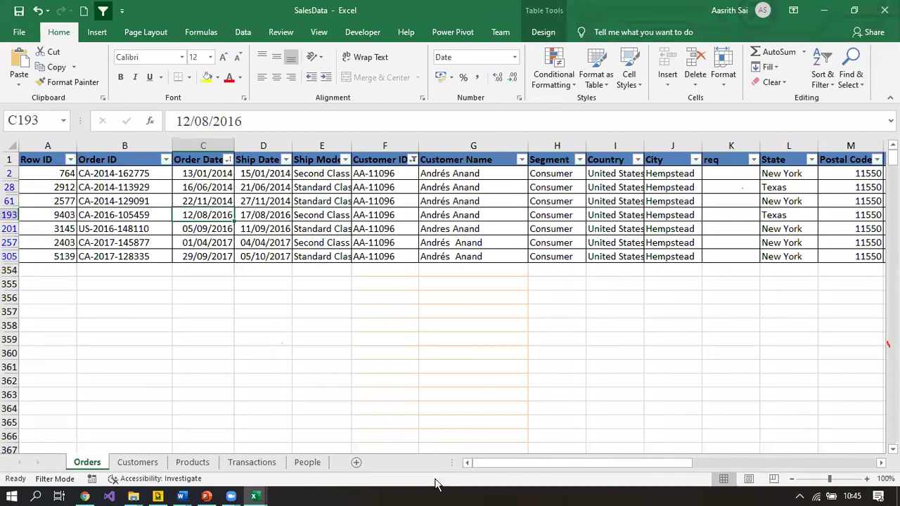
pyautogui.click(136, 173)
pyautogui.moveTo(517, 469); pyautogui.dragTo(633, 473)
pyautogui.click(568, 176)
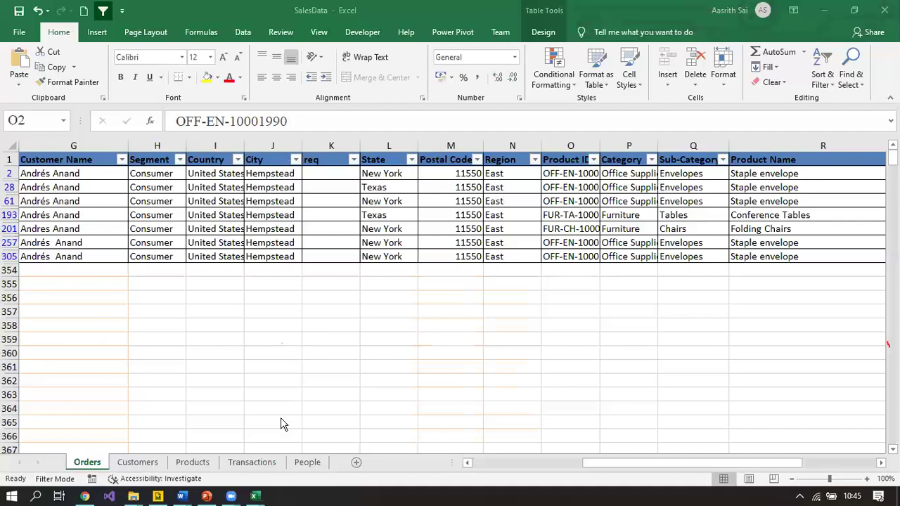
# - Examine the whole Customer ID column on the Customers sheet and its entry in row 3
pyautogui.click(138, 462)
pyautogui.click(43, 145)
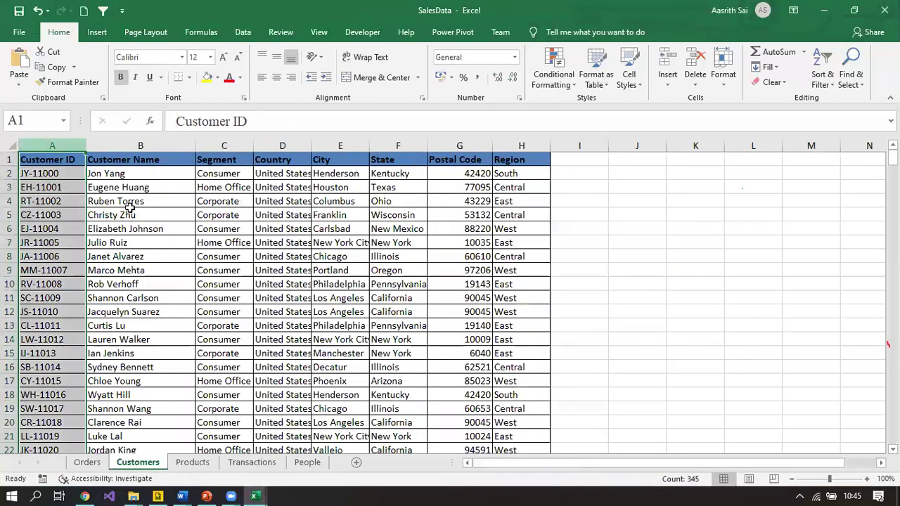
pyautogui.click(53, 187)
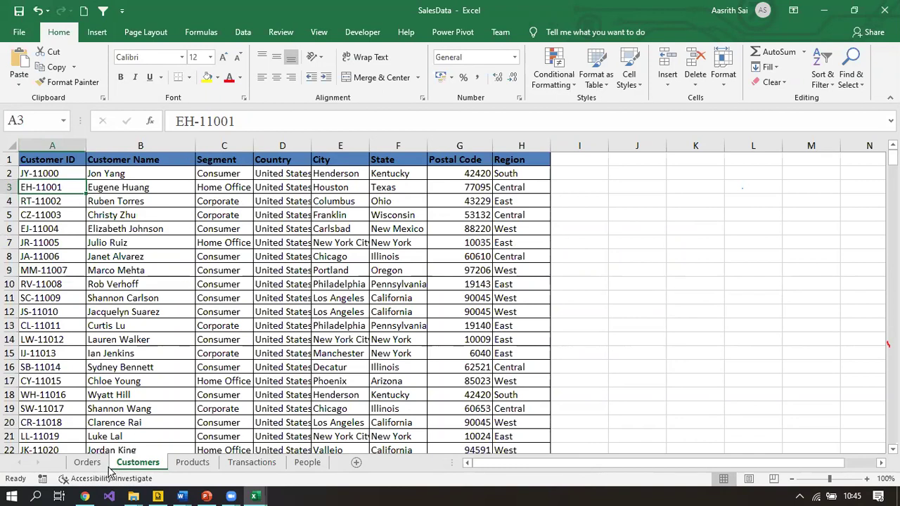
# - Compare the row 2 Customer Name on the Orders sheet with the Customer Name entries in rows 2, 3 and 5 on the Customers sheet
pyautogui.click(87, 462)
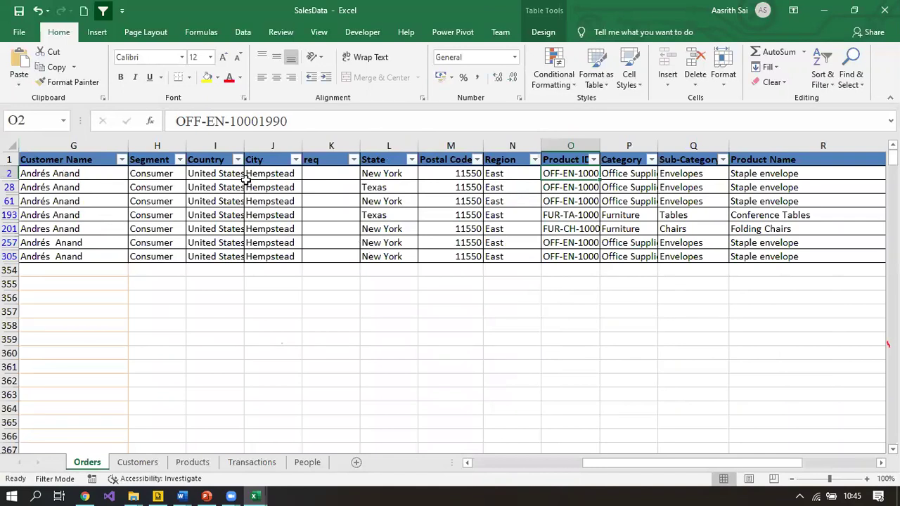
pyautogui.click(87, 174)
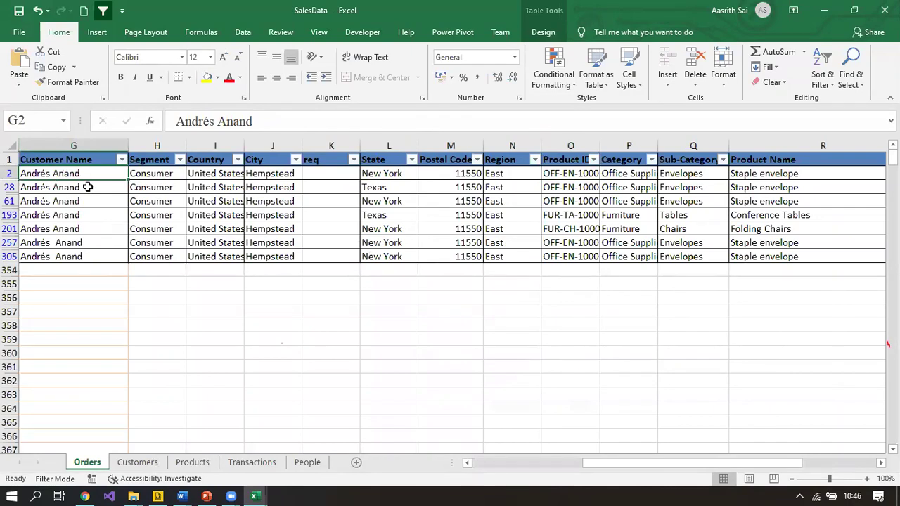
pyautogui.click(145, 463)
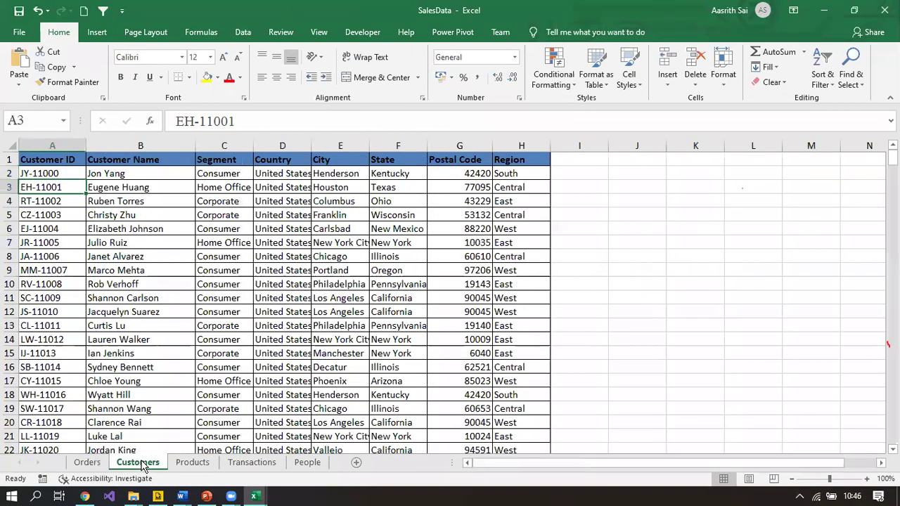
pyautogui.click(131, 176)
pyautogui.click(133, 187)
pyautogui.click(133, 215)
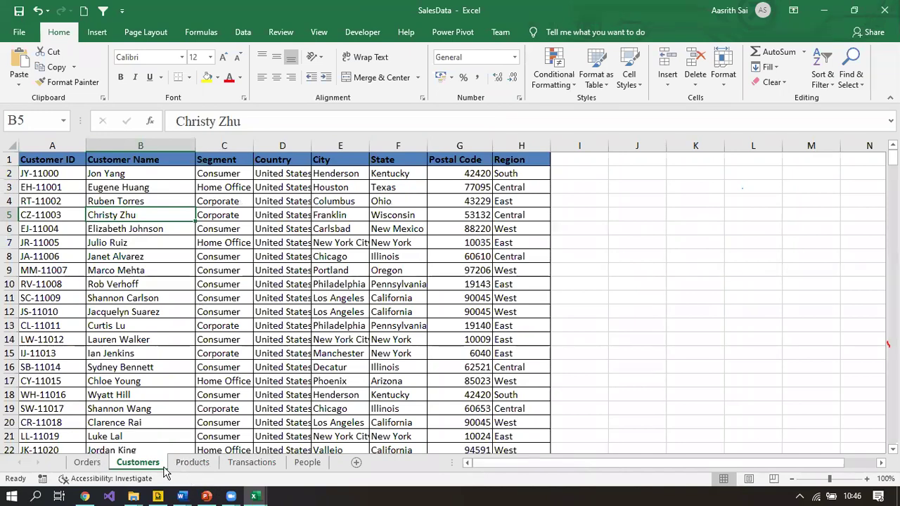
# - View the Products sheet and examine the Customer ID entries in rows 2 and 8 of the Transactions sheet
pyautogui.click(187, 465)
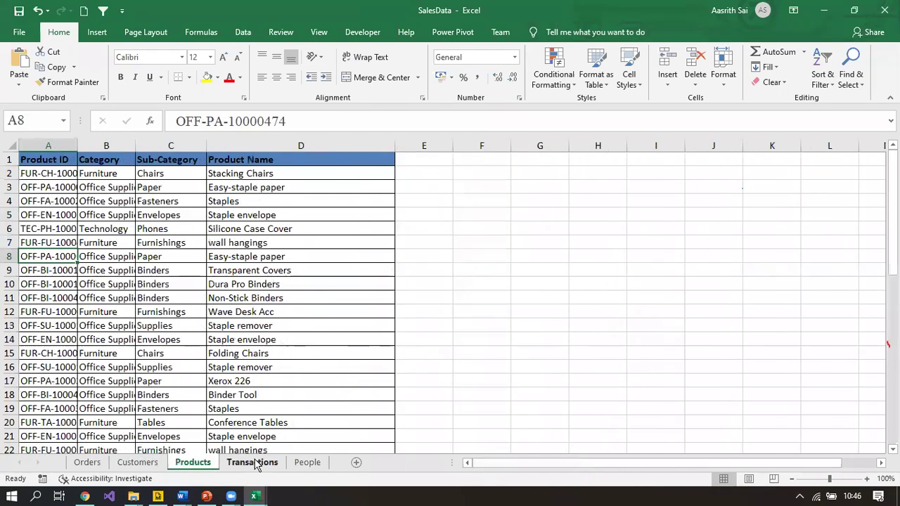
pyautogui.click(256, 464)
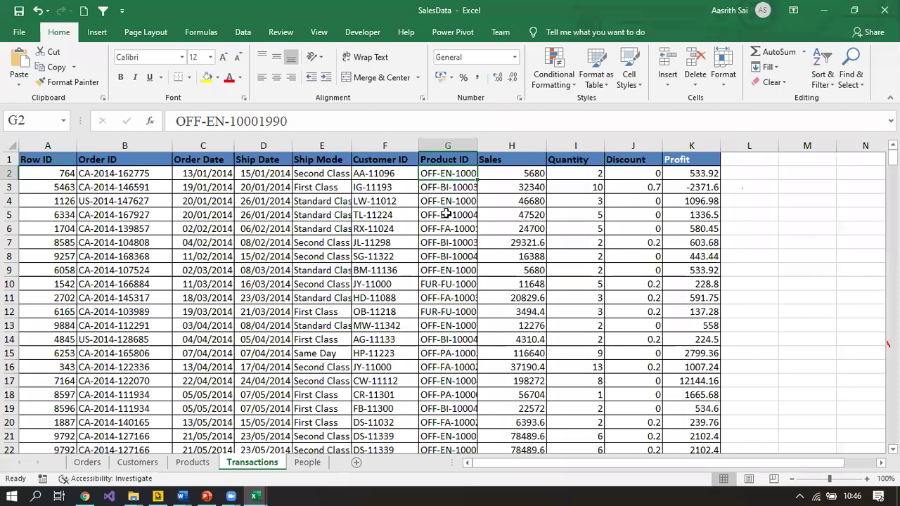
pyautogui.click(398, 174)
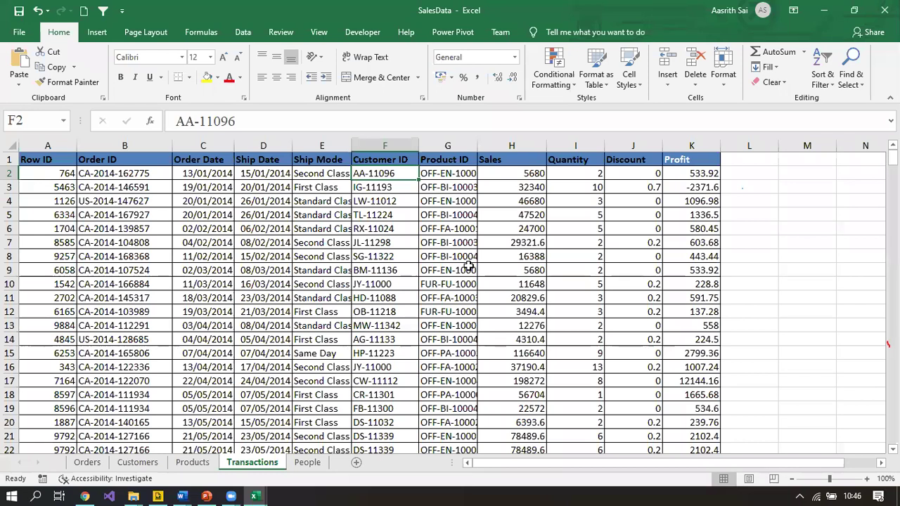
pyautogui.click(386, 258)
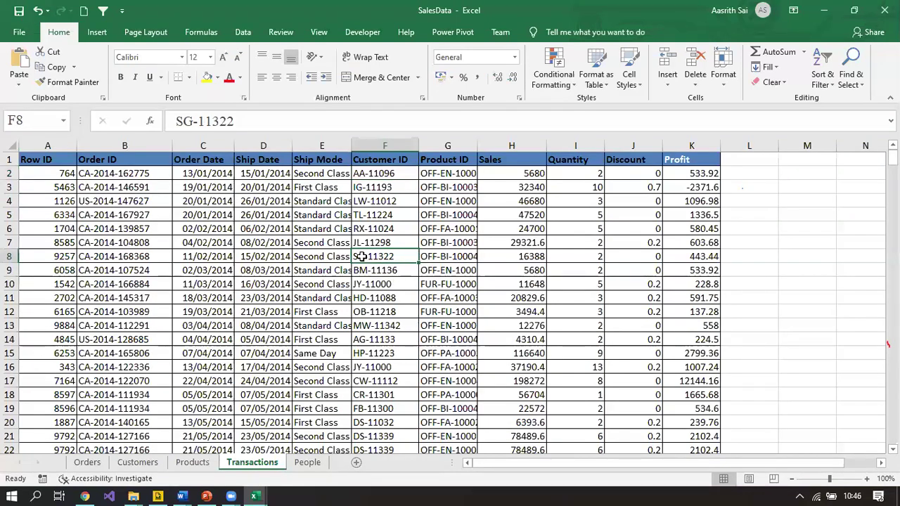
# - Compare the Transactions sheet with the Customers sheet, examining the Customers sheet's Customer ID column and its entries in rows 2 and 3
pyautogui.click(134, 463)
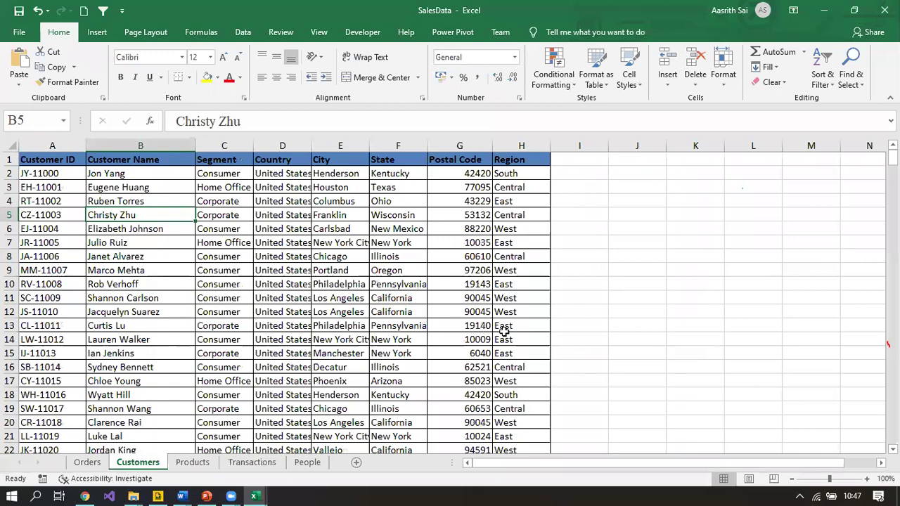
pyautogui.click(249, 470)
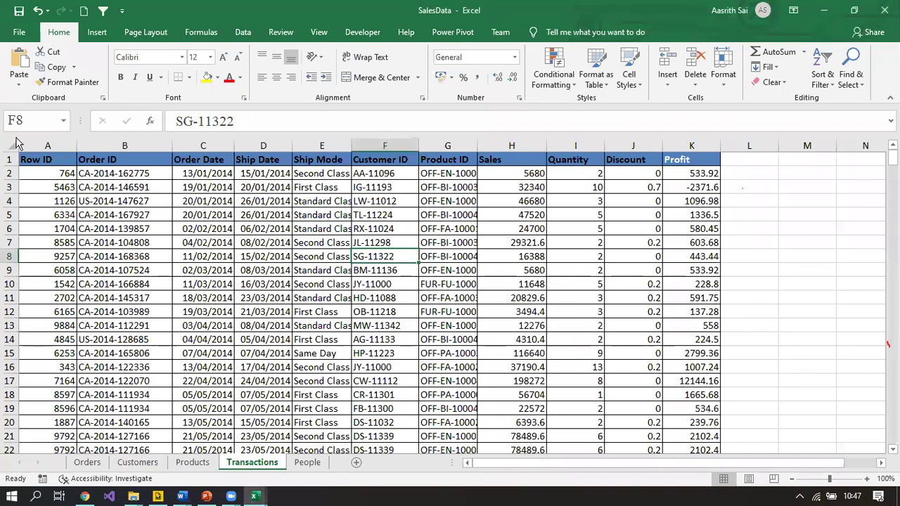
pyautogui.click(133, 463)
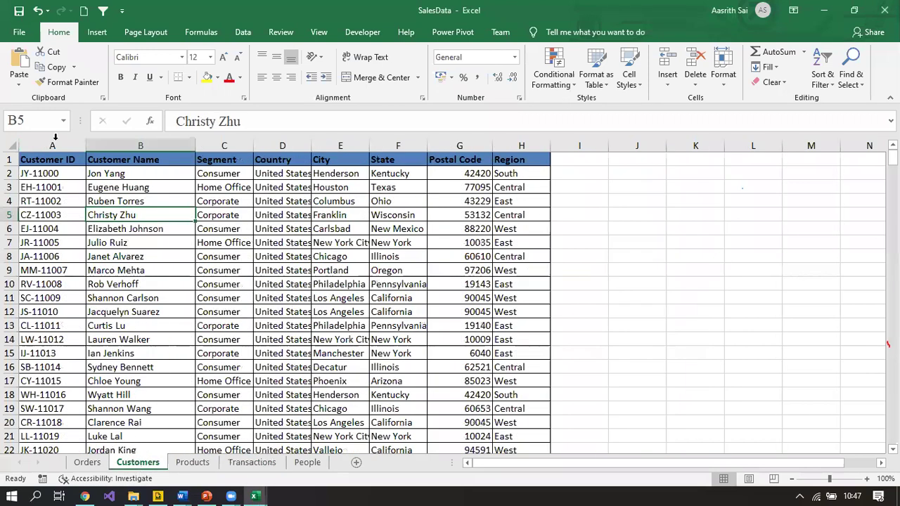
pyautogui.click(41, 173)
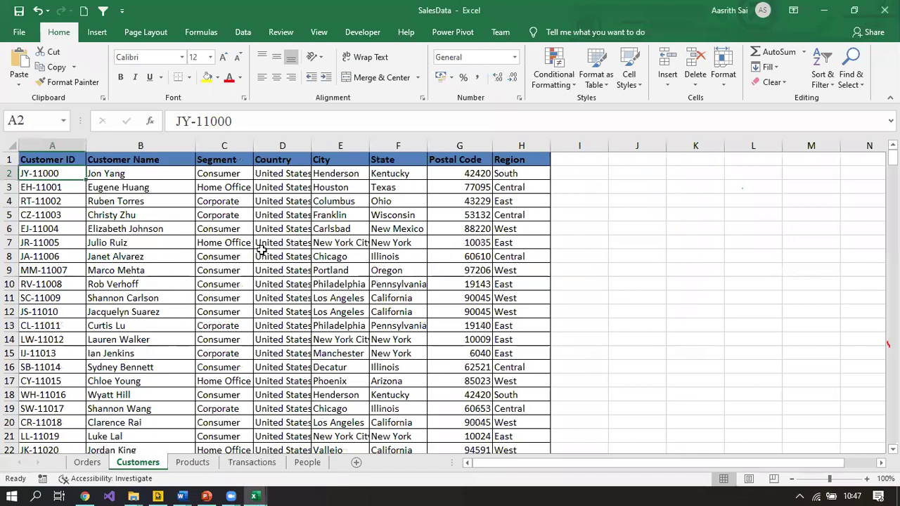
pyautogui.click(51, 144)
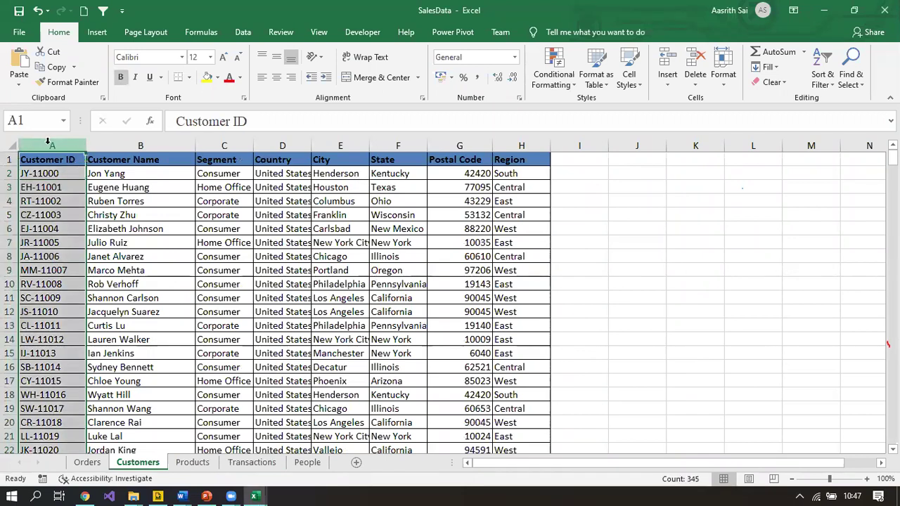
pyautogui.click(56, 187)
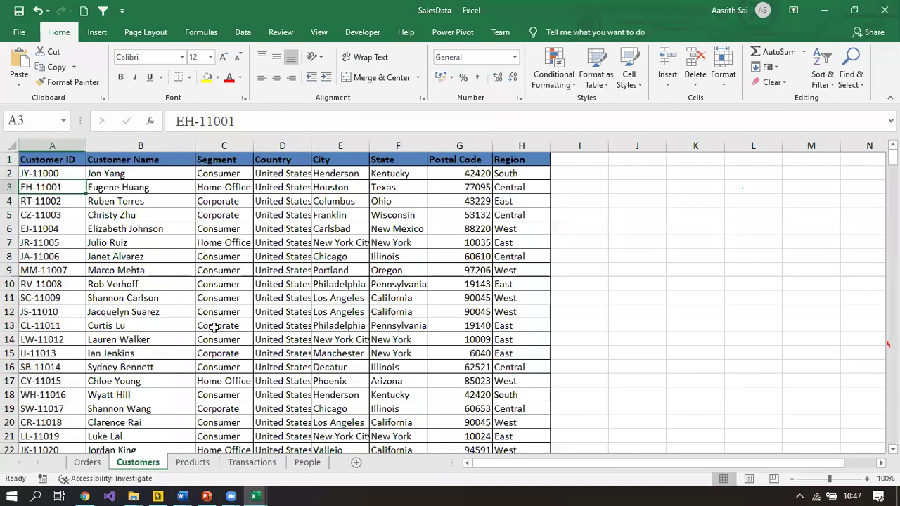
# - Examine the Customer ID column on the Transactions sheet and its entries in rows 2, 3, 6 and 11
pyautogui.click(251, 463)
pyautogui.click(385, 146)
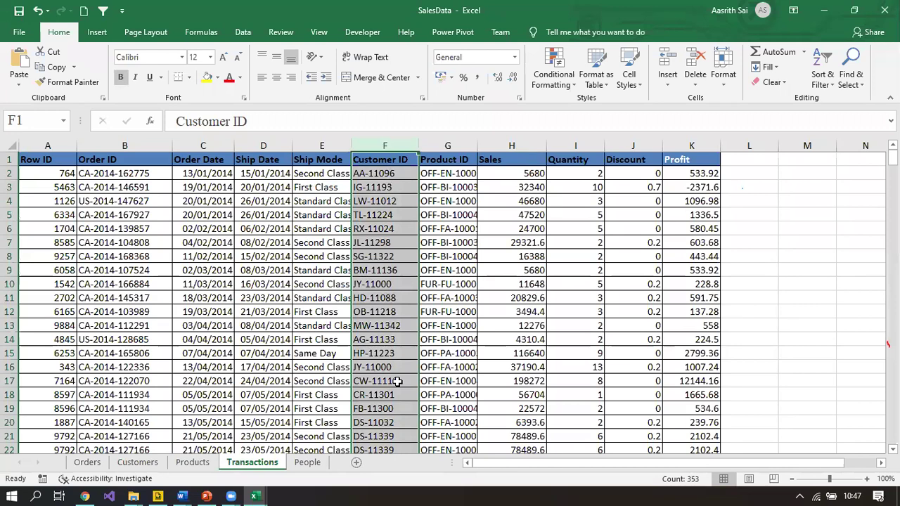
pyautogui.click(373, 174)
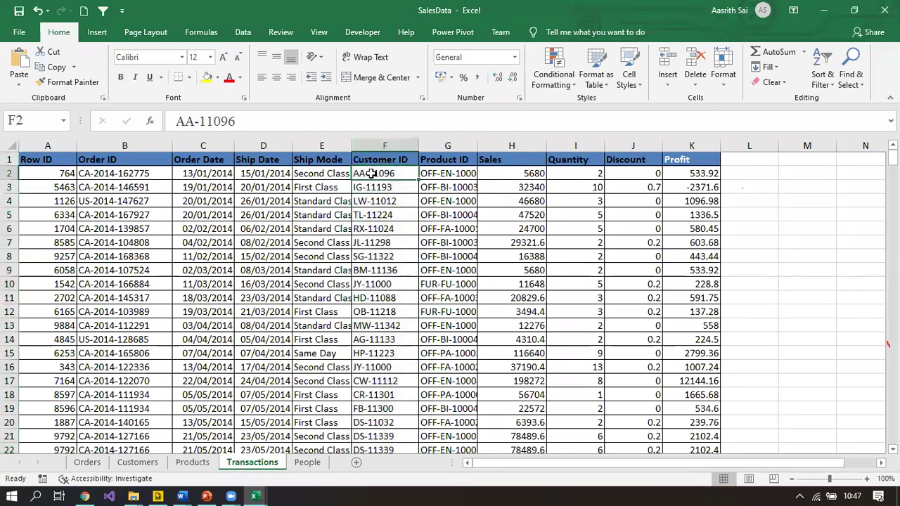
pyautogui.click(373, 187)
pyautogui.click(372, 229)
pyautogui.click(373, 298)
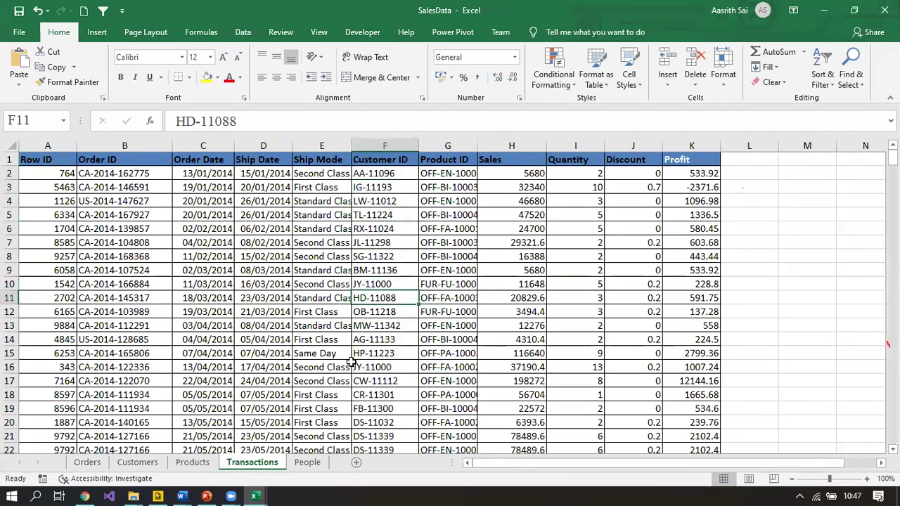
# - Filter the Transactions sheet's Customer ID column to show only the first customer ID in the filter list
pyautogui.click(386, 161)
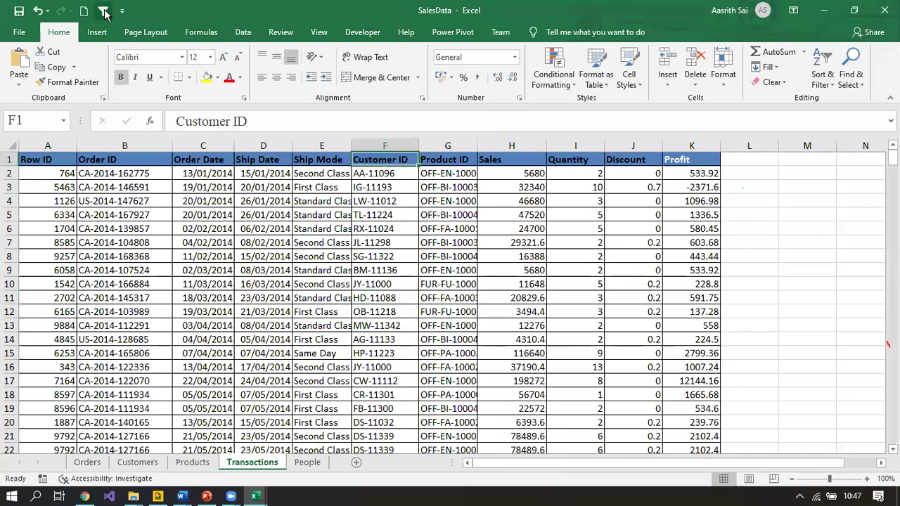
pyautogui.click(103, 10)
pyautogui.click(413, 160)
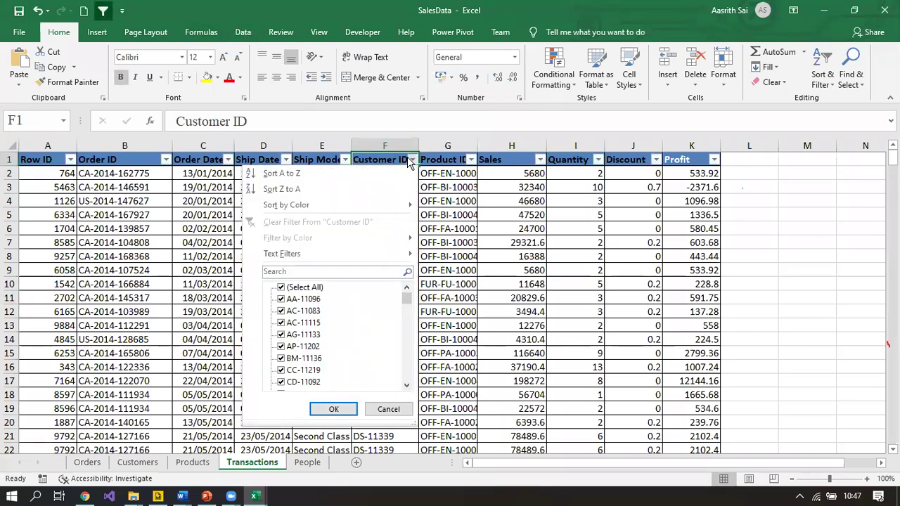
pyautogui.click(281, 288)
pyautogui.click(282, 299)
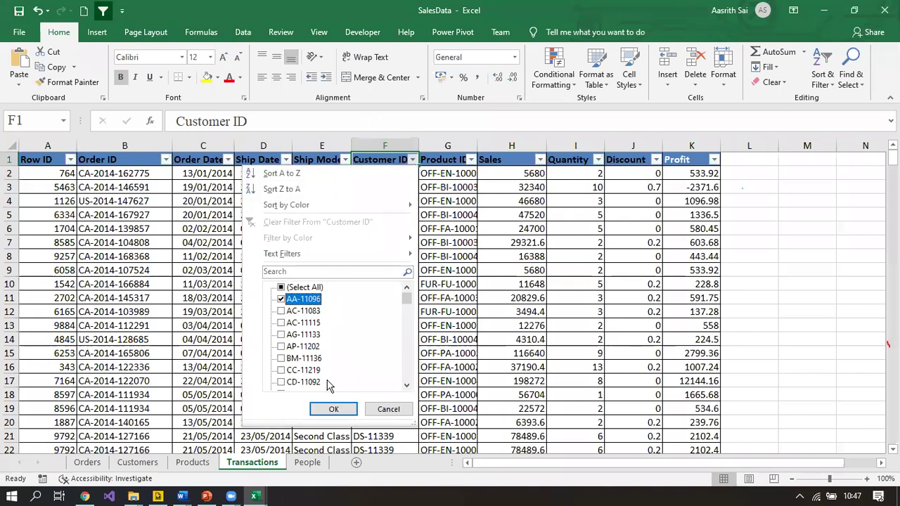
pyautogui.click(332, 409)
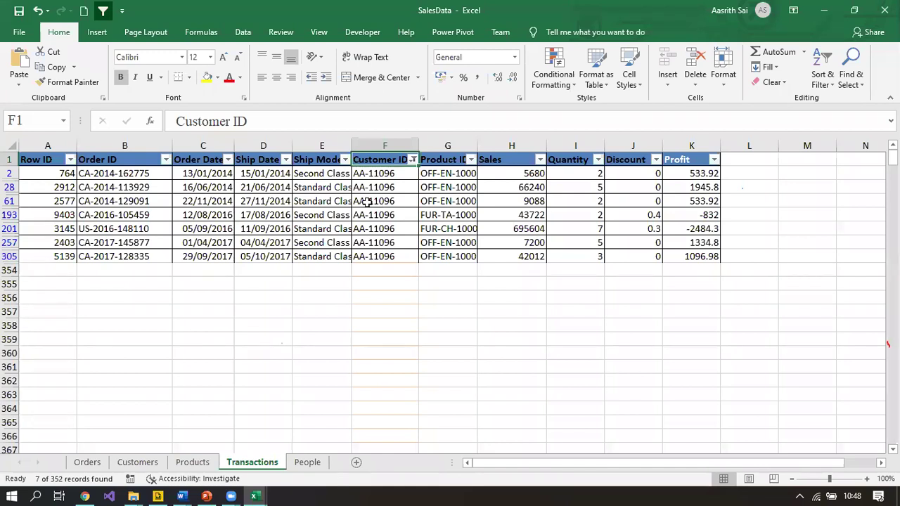
# - Compare the filtered Customer ID entries in rows 2 and 28 of the Transactions sheet with the Customers sheet
pyautogui.click(397, 174)
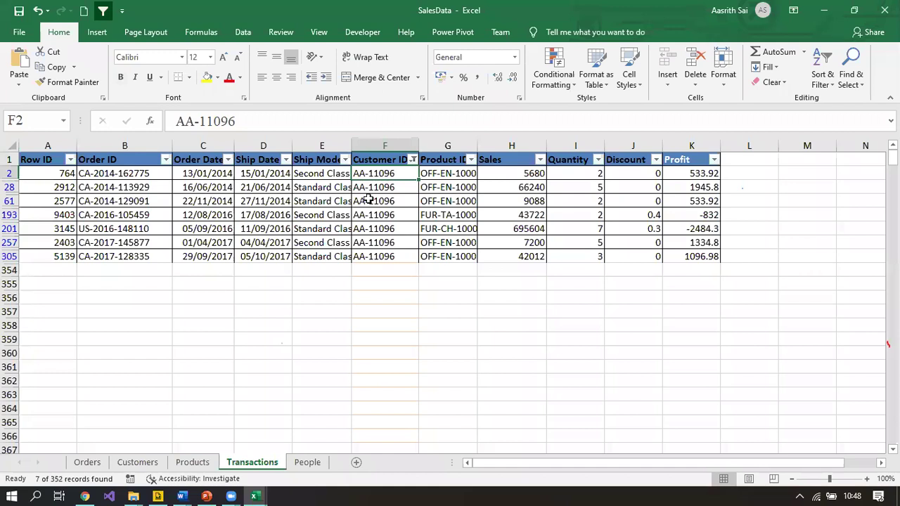
pyautogui.click(140, 463)
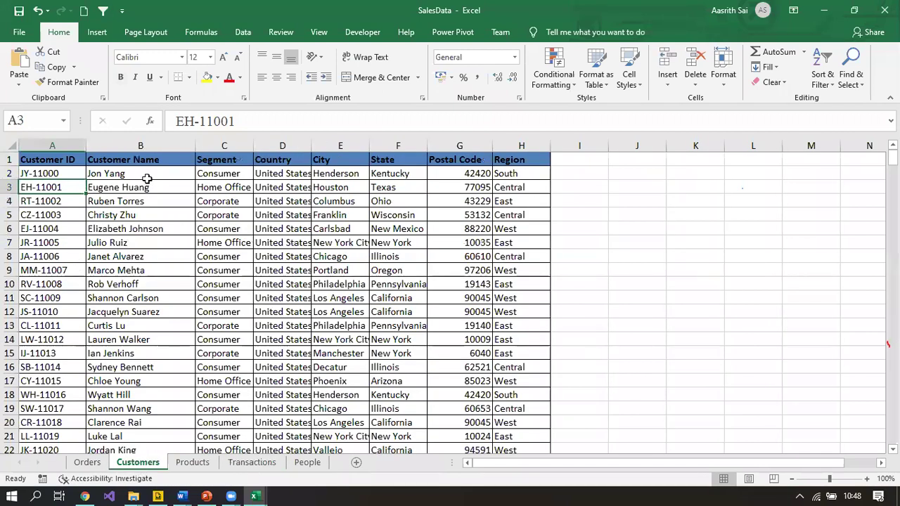
pyautogui.click(253, 464)
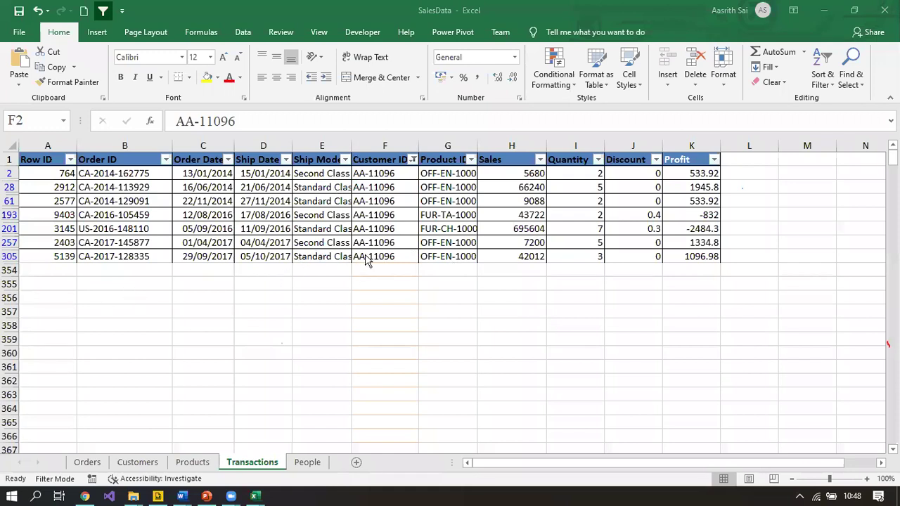
pyautogui.click(385, 187)
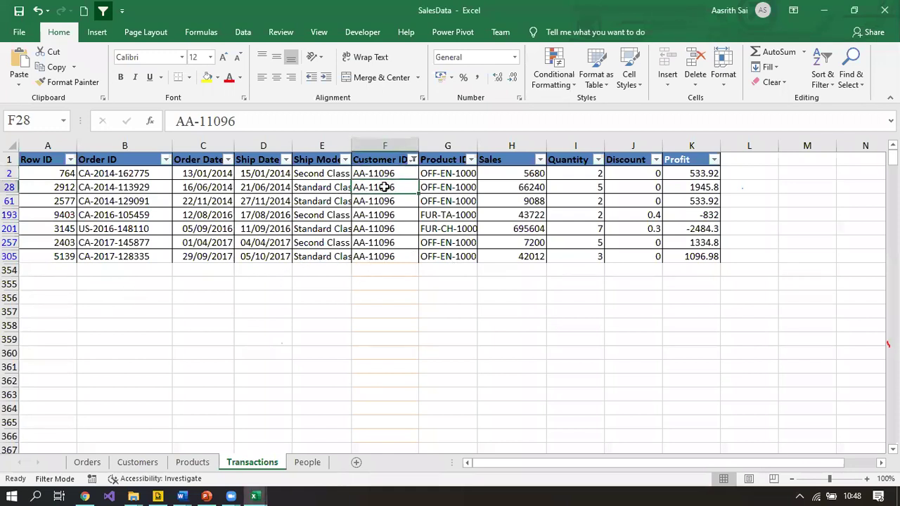
# - Try entering a made-up customer ID in cell F354 below the filtered transactions, and erase it
pyautogui.click(386, 271)
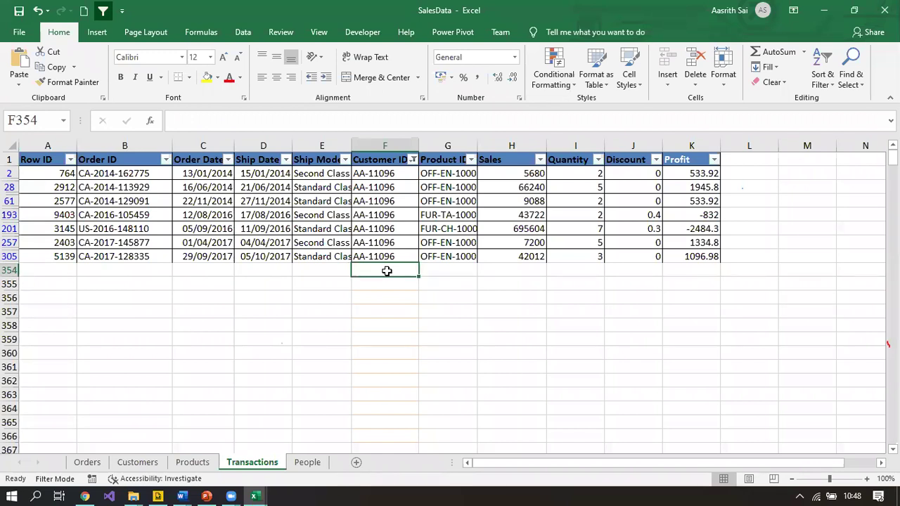
pyautogui.write('yuu')
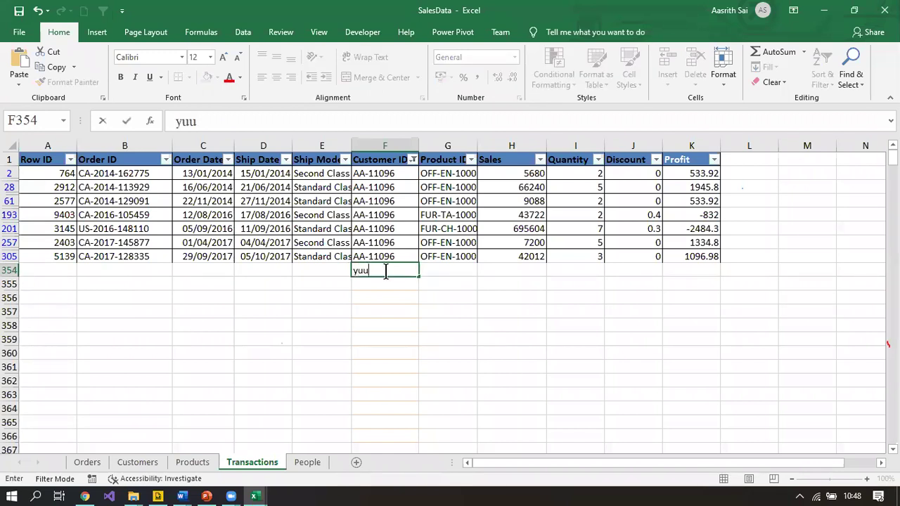
pyautogui.write('8979')
pyautogui.press('BackSpace')
pyautogui.press('BackSpace')
pyautogui.press('BackSpace')
pyautogui.press('BackSpace')
pyautogui.press('BackSpace')
pyautogui.press('BackSpace')
pyautogui.press('BackSpace')
pyautogui.click(376, 295)
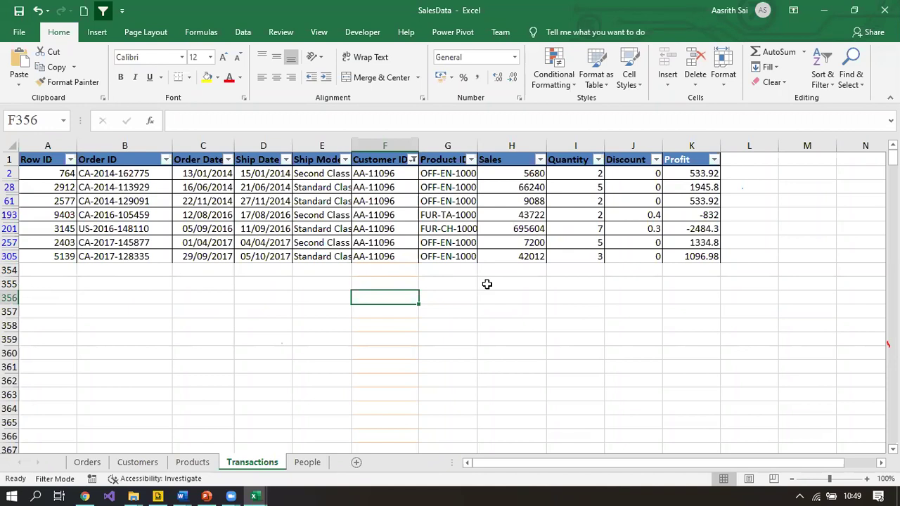
# - Examine the blank Customer ID and Product ID cells in row 354 and the row 2 Product ID on the Products sheet
pyautogui.click(387, 272)
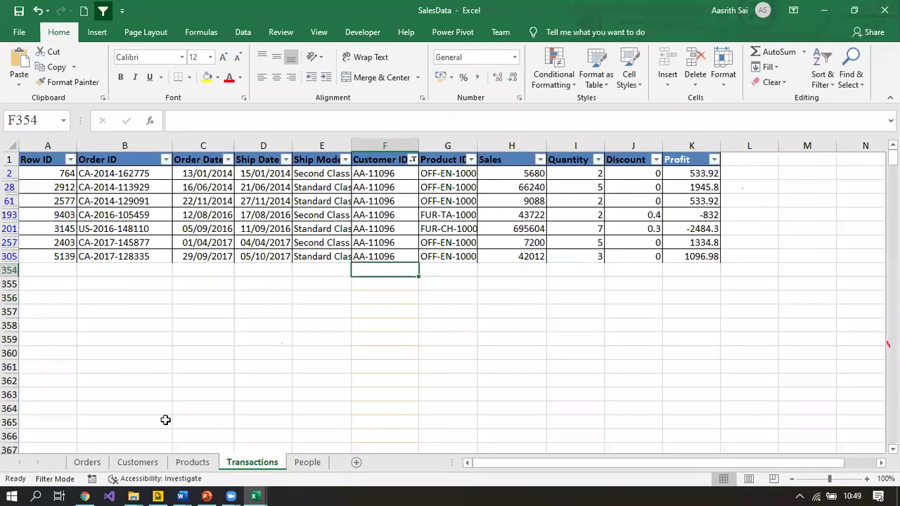
pyautogui.click(444, 273)
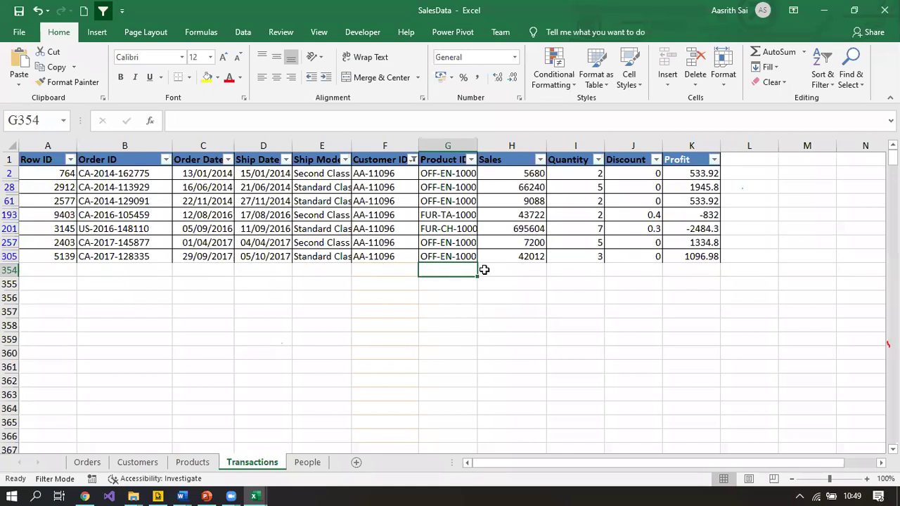
pyautogui.click(192, 462)
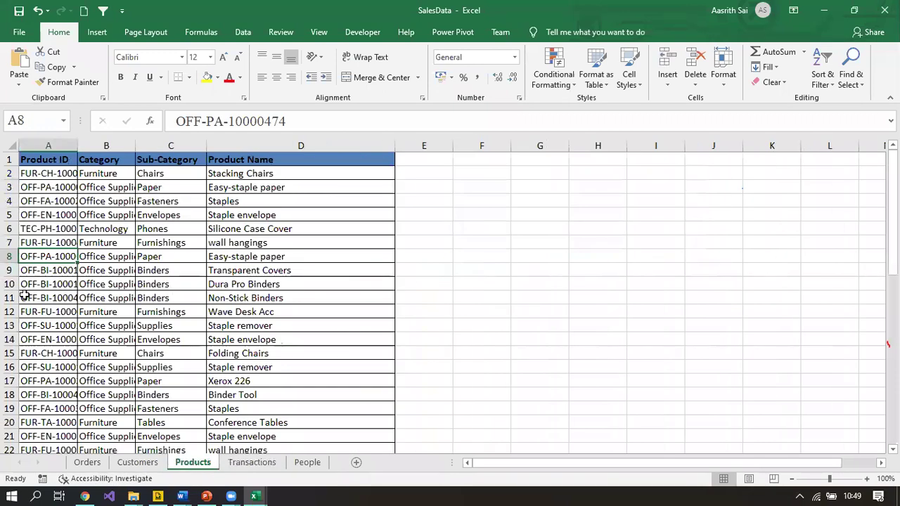
pyautogui.click(50, 174)
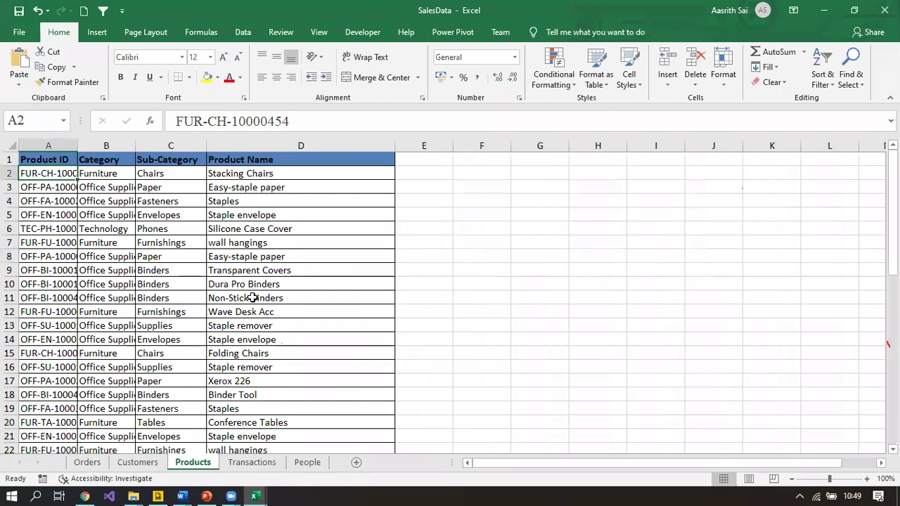
# - Enter 5/23/2014 in Order Date cell C354 on the Transactions sheet and widen the Order Date column
pyautogui.click(252, 462)
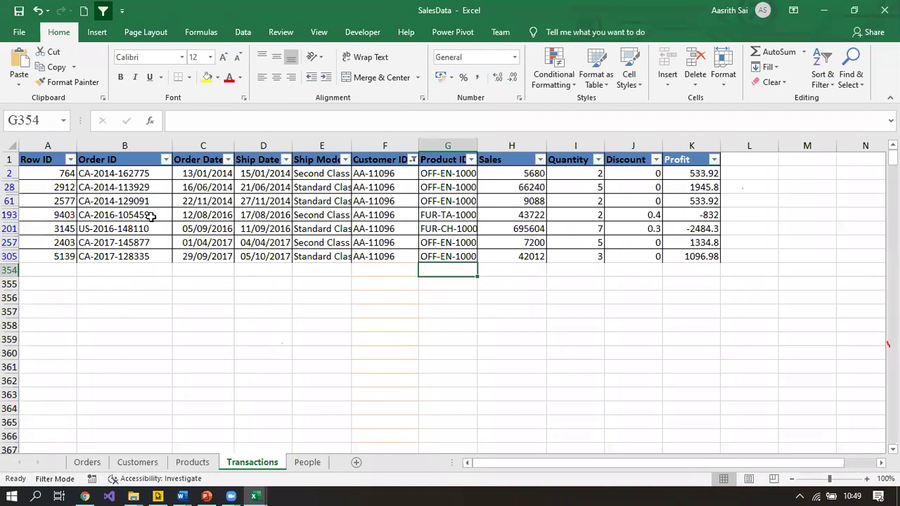
pyautogui.click(202, 273)
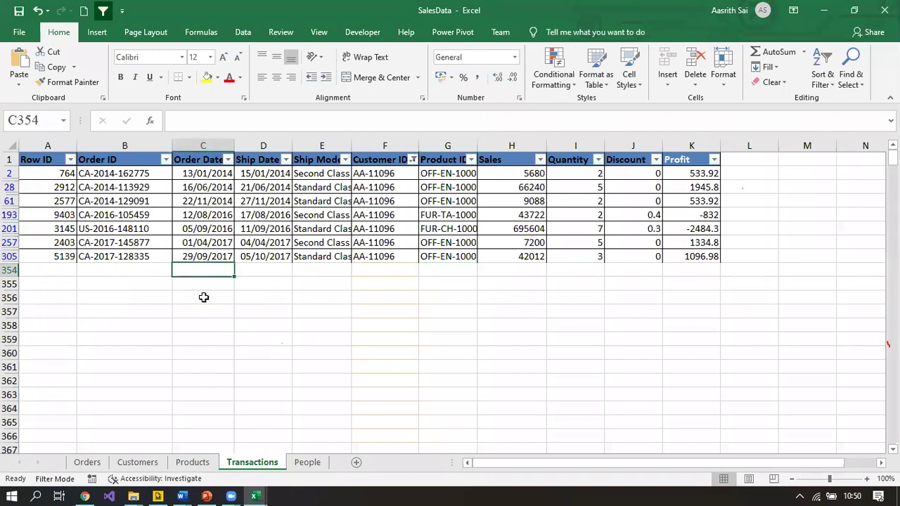
pyautogui.write('5/2')
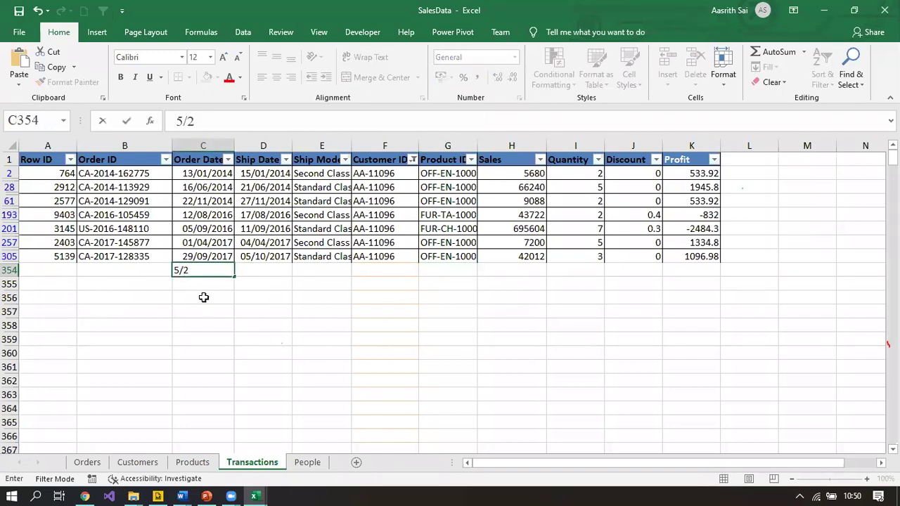
pyautogui.write('3/2014')
pyautogui.press('Tab')
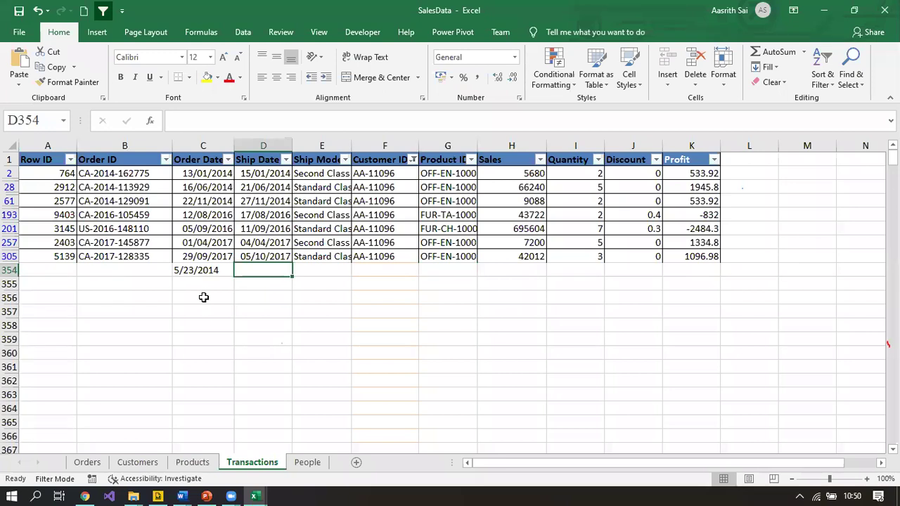
pyautogui.moveTo(235, 146); pyautogui.dragTo(255, 146)
# - Undo the widening of the Order Date column and delete the date from cell C354
pyautogui.click(202, 278)
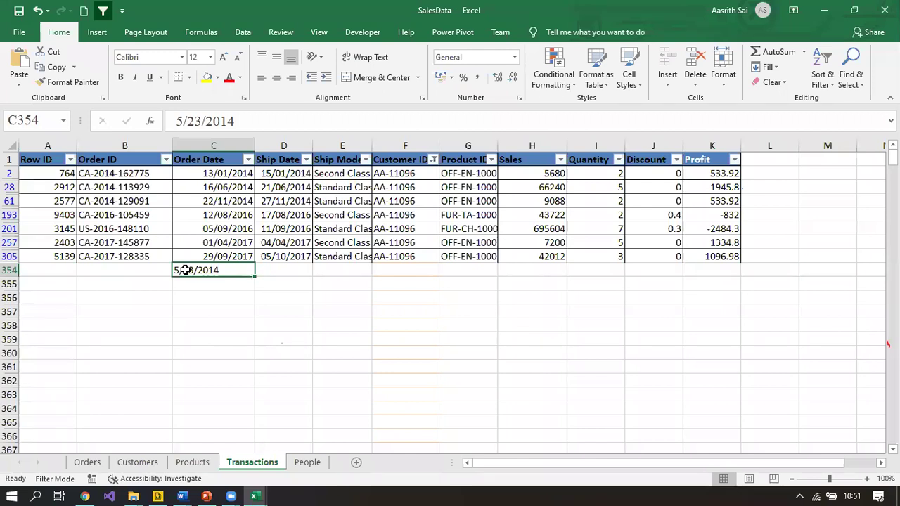
pyautogui.hotkey('alt', 'h')
pyautogui.press('o')
pyautogui.press('i')
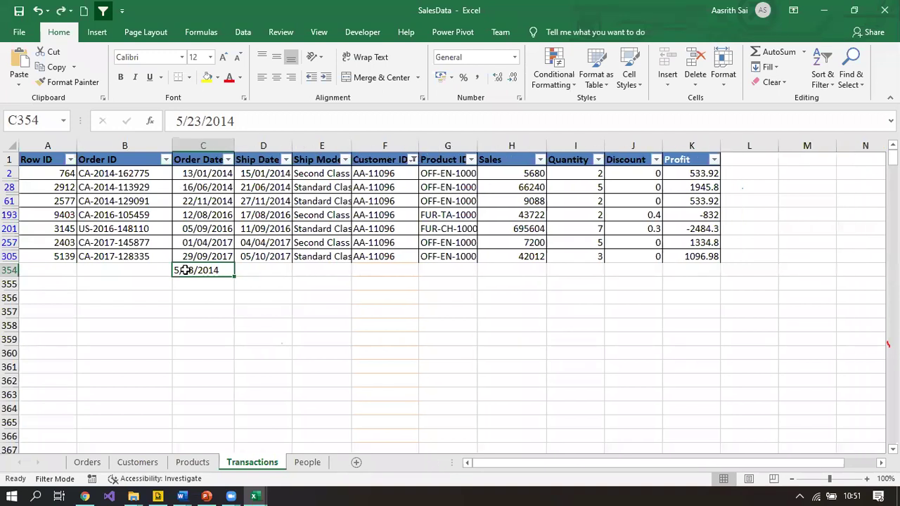
pyautogui.press('Delete')
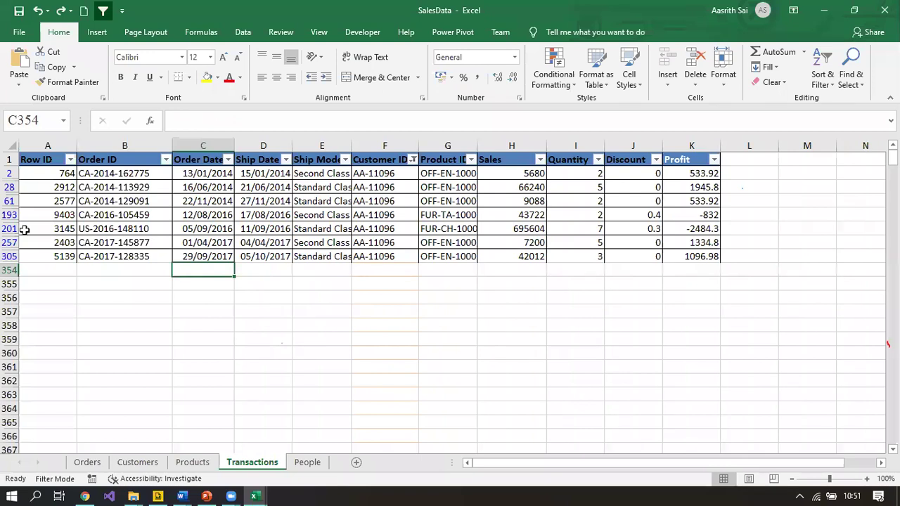
# - Review the Introduction to RDBMS slide in the SQL Concepts PowerPoint presentation against the filtered Transactions sheet in Excel
pyautogui.moveTo(206, 497)
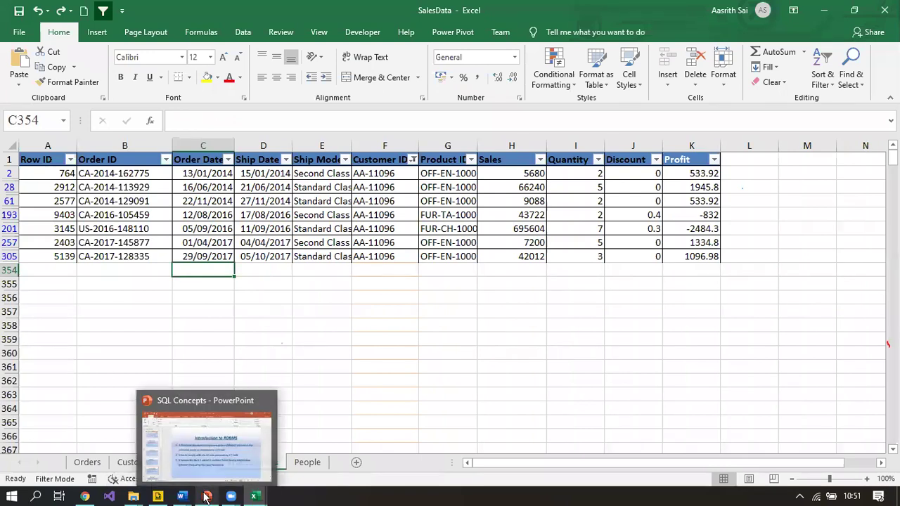
pyautogui.click(202, 468)
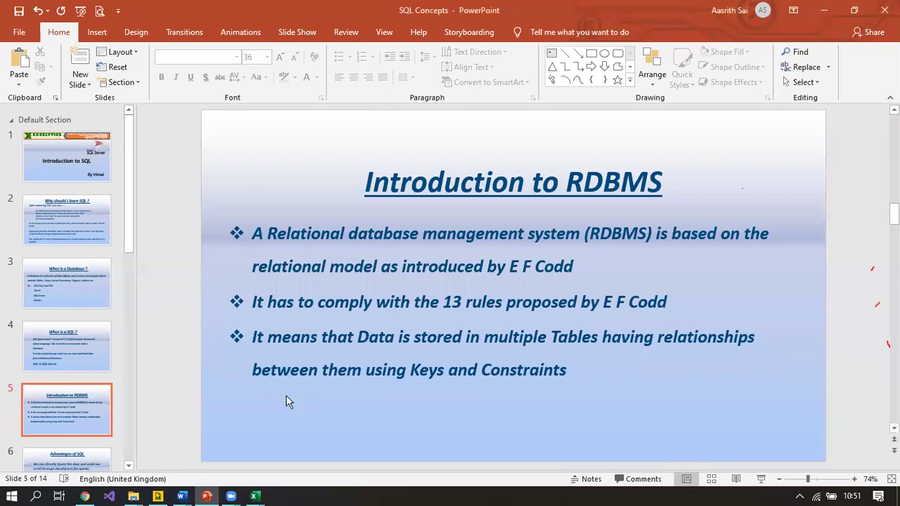
pyautogui.moveTo(255, 496)
pyautogui.click(280, 471)
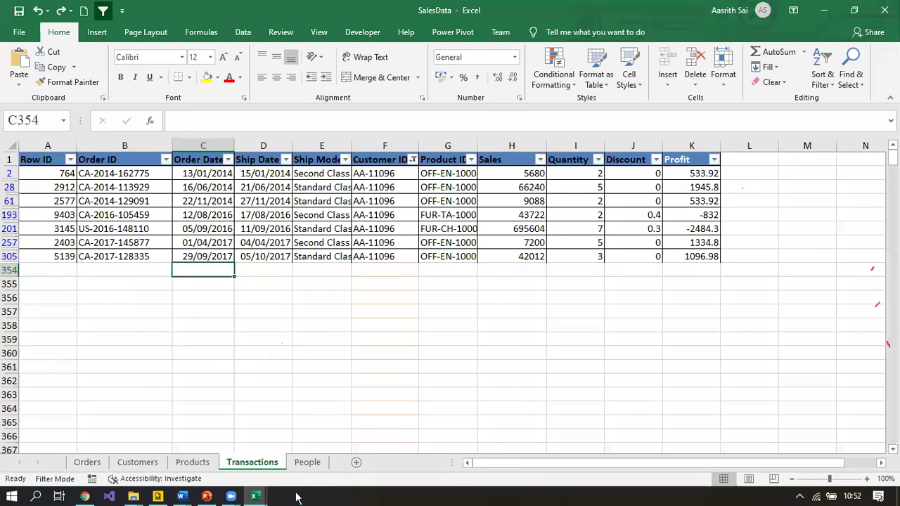
pyautogui.click(206, 496)
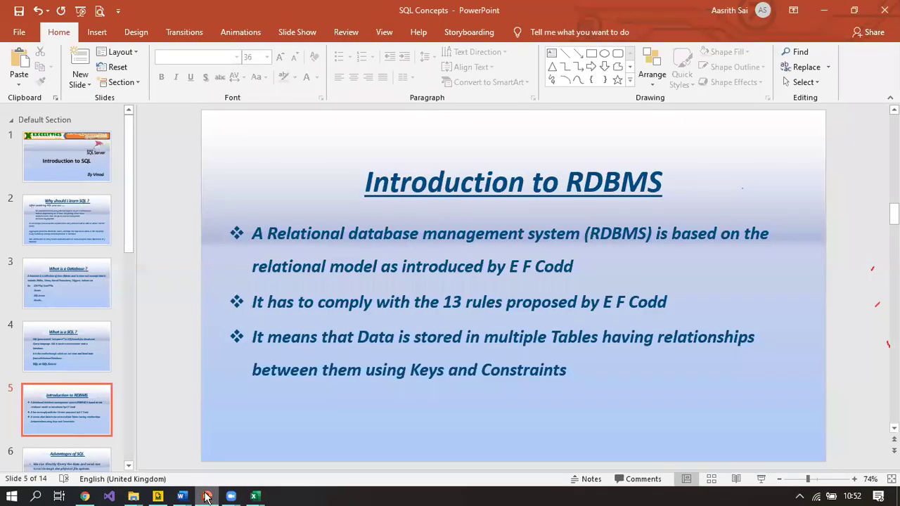